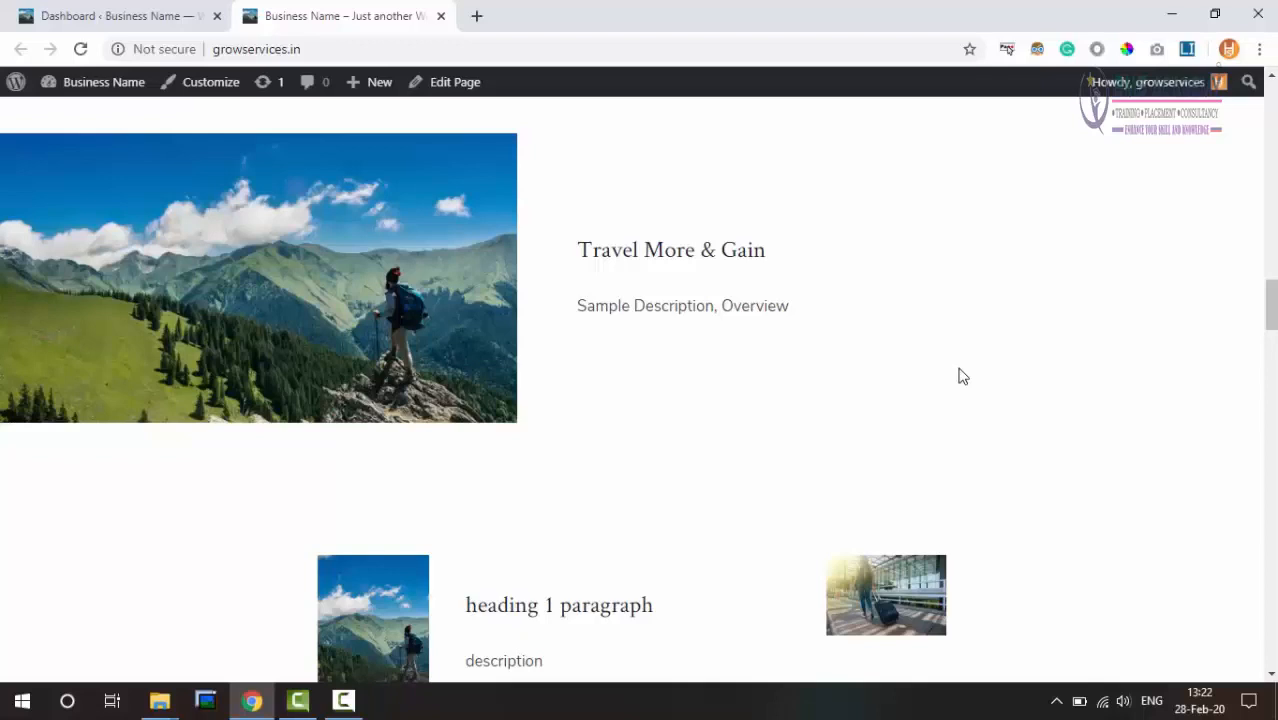
Switch to the WordPress dashboard and open the logged-in account's profile for editing through the account menu
{"action": "mouse_move", "coordinate": [1130, 92]}
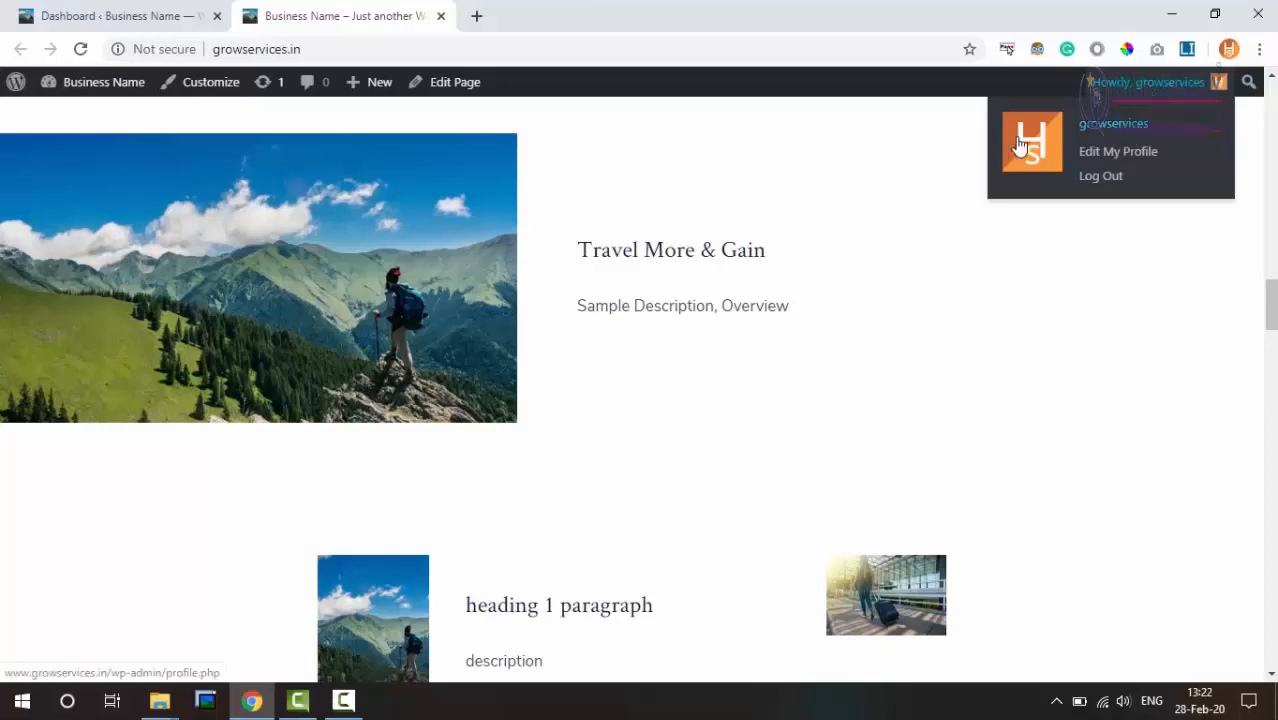
{"action": "left_click", "coordinate": [123, 13]}
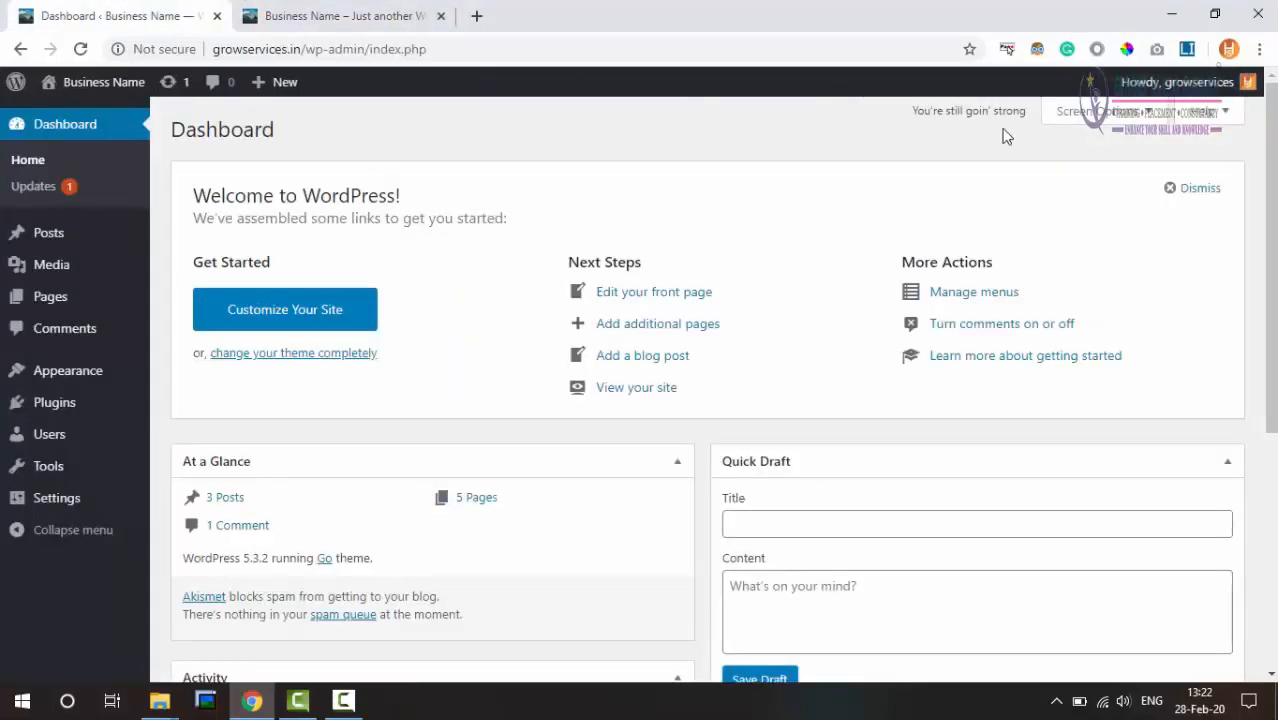
{"action": "mouse_move", "coordinate": [1143, 92]}
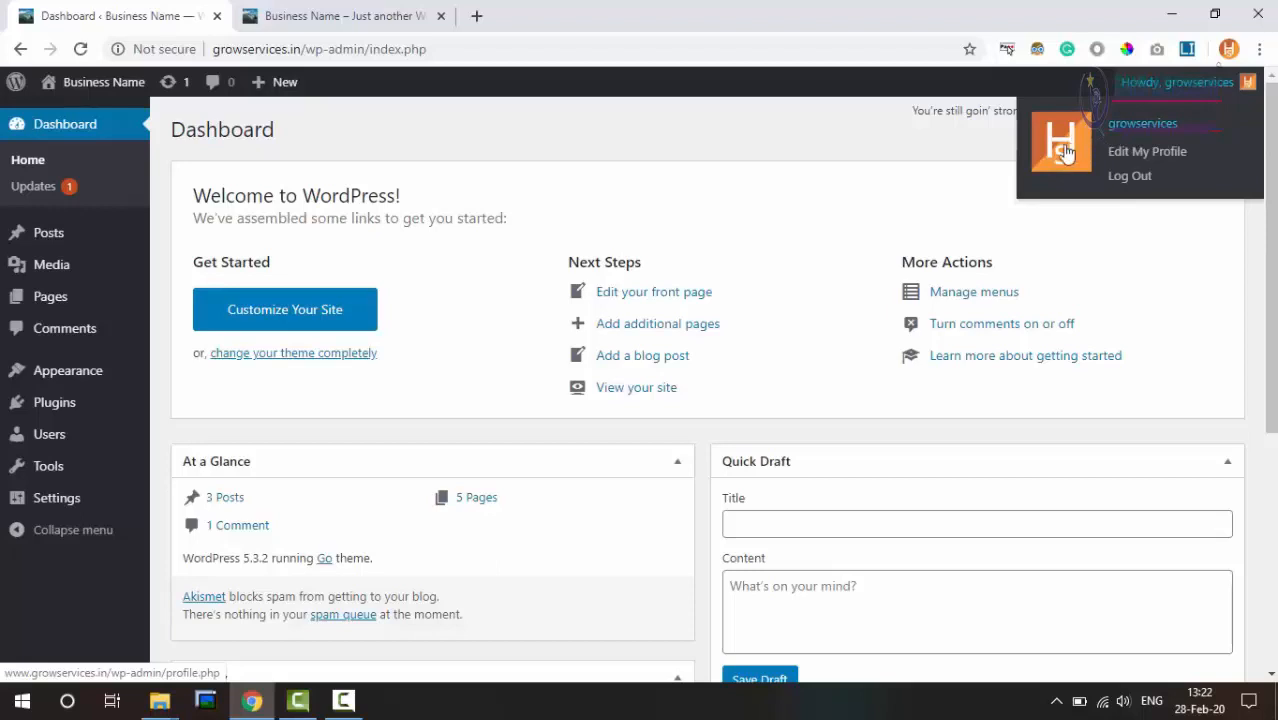
{"action": "left_click", "coordinate": [1143, 160]}
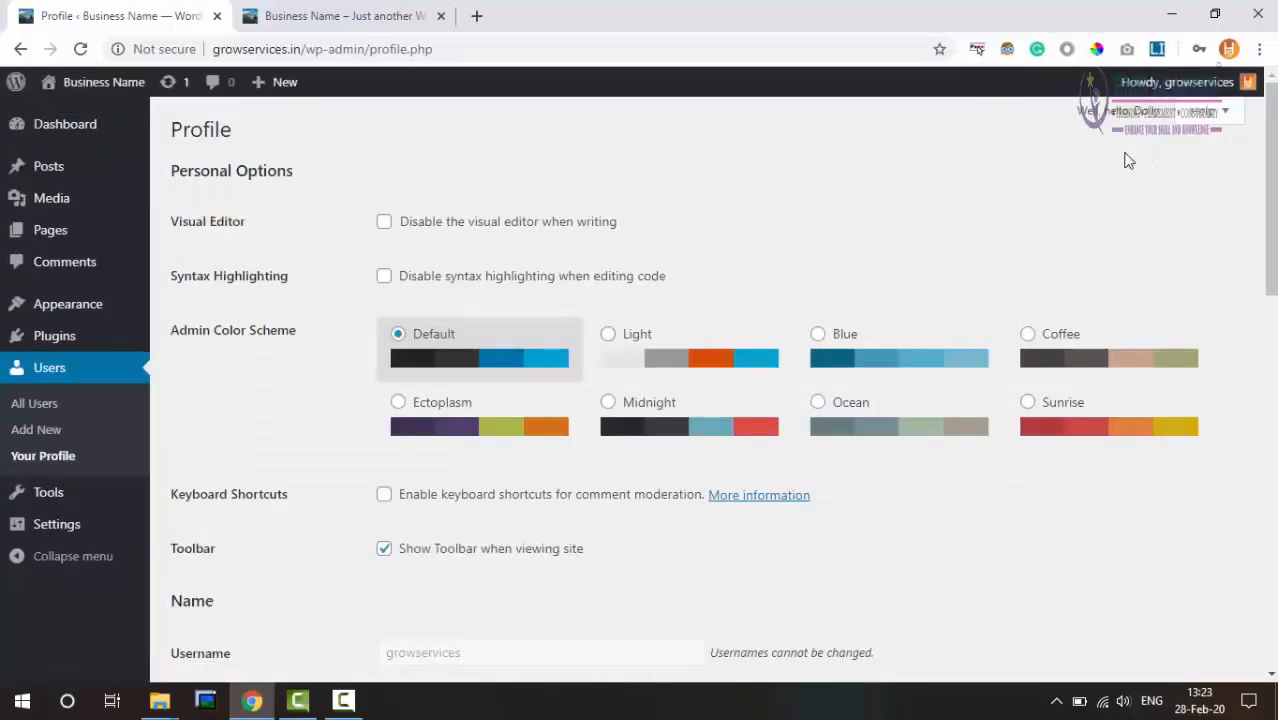
Return to the dashboard and open Your Profile from the Users section to review its personal options
{"action": "left_click", "coordinate": [67, 124]}
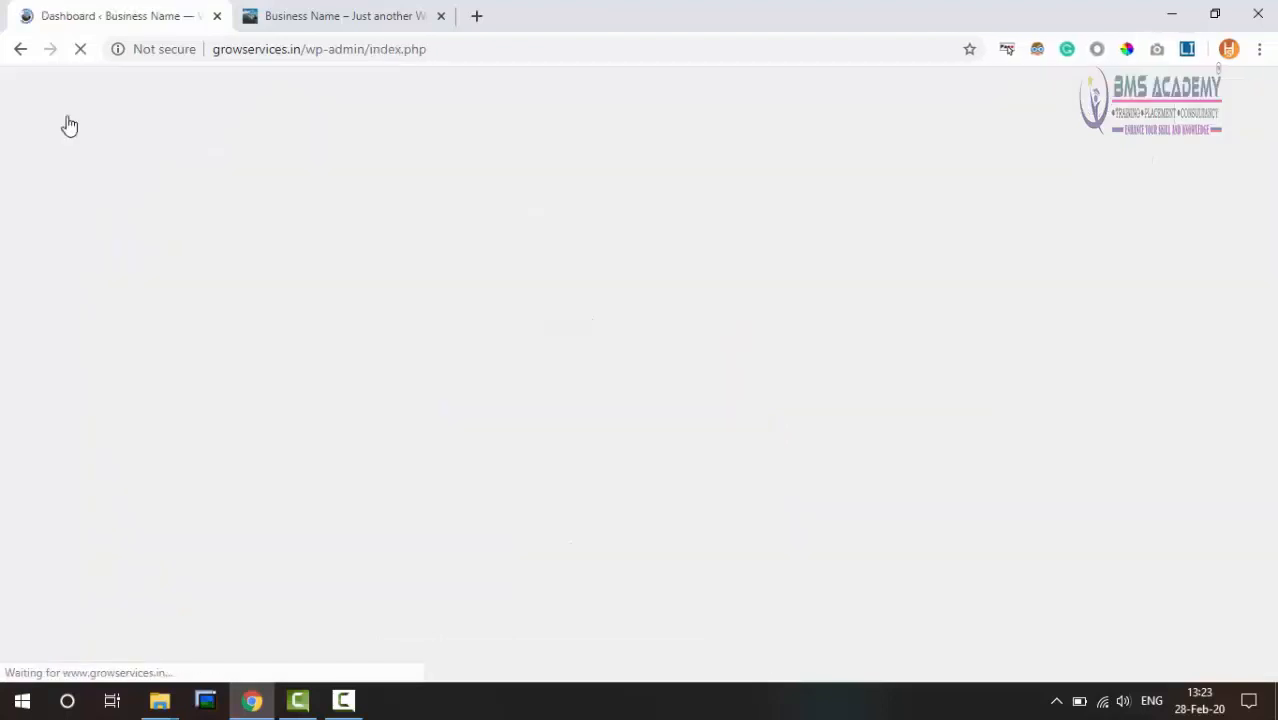
{"action": "mouse_move", "coordinate": [77, 434]}
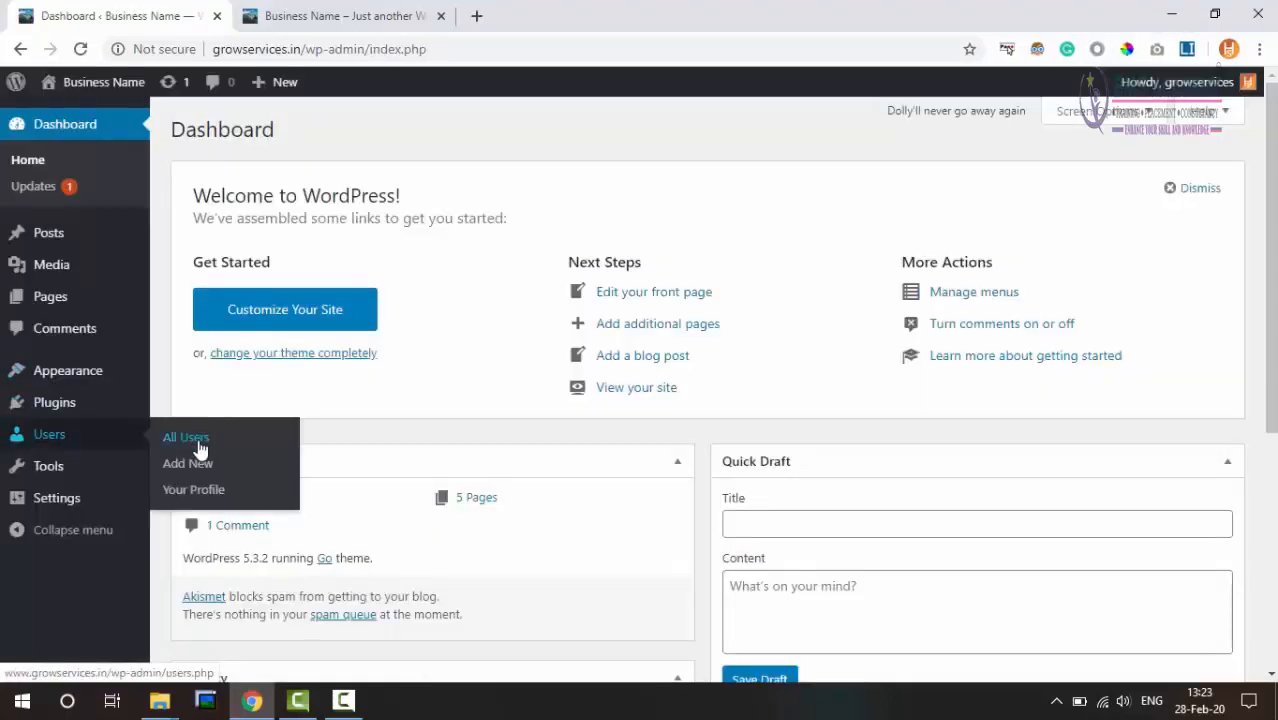
{"action": "left_click", "coordinate": [216, 494]}
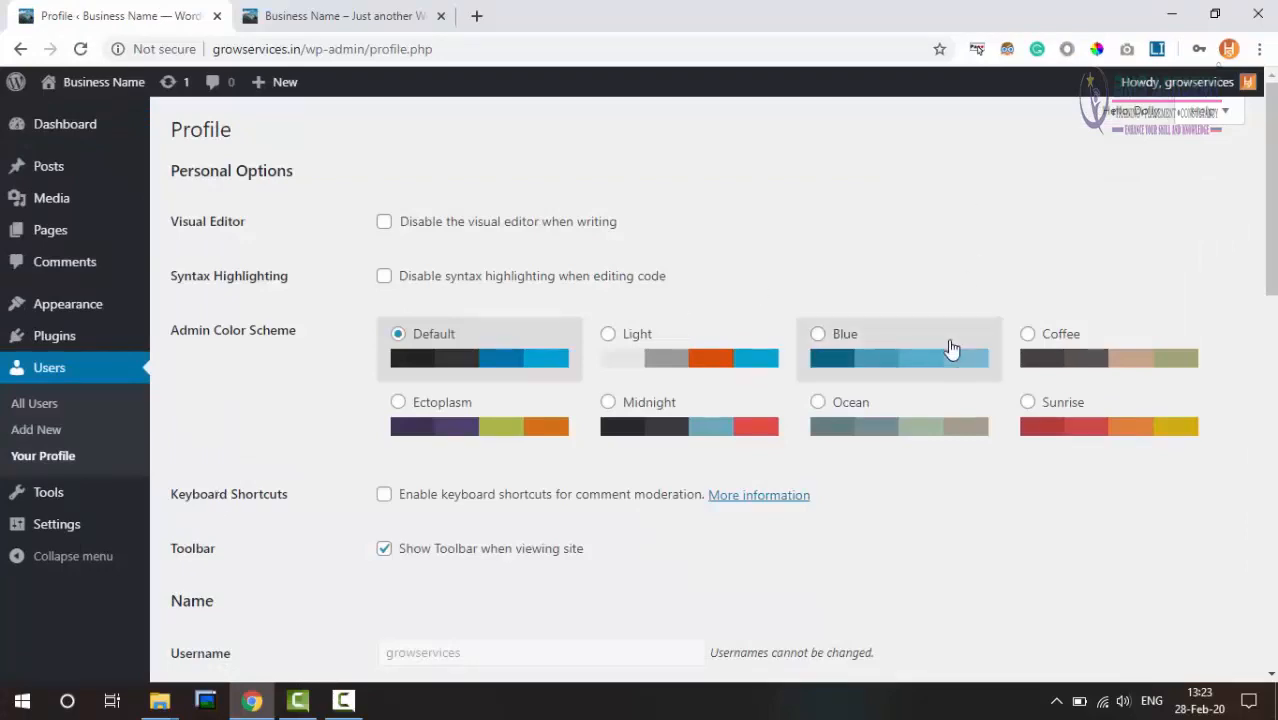
{"action": "scroll", "coordinate": [950, 348], "scroll_direction": "down", "scroll_amount": 2}
{"action": "scroll", "coordinate": [944, 342], "scroll_direction": "up", "scroll_amount": 2}
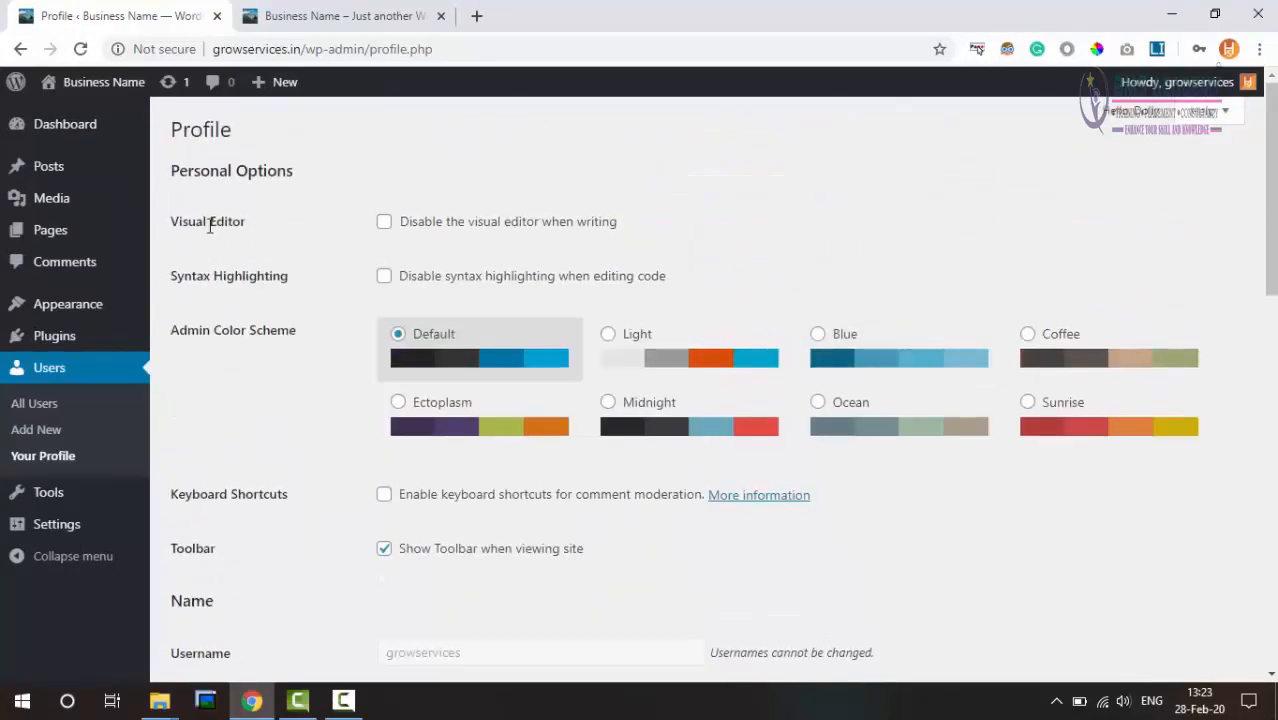
Start a new post from the site preview's browser tab and return to the profile page
{"action": "left_click", "coordinate": [322, 14]}
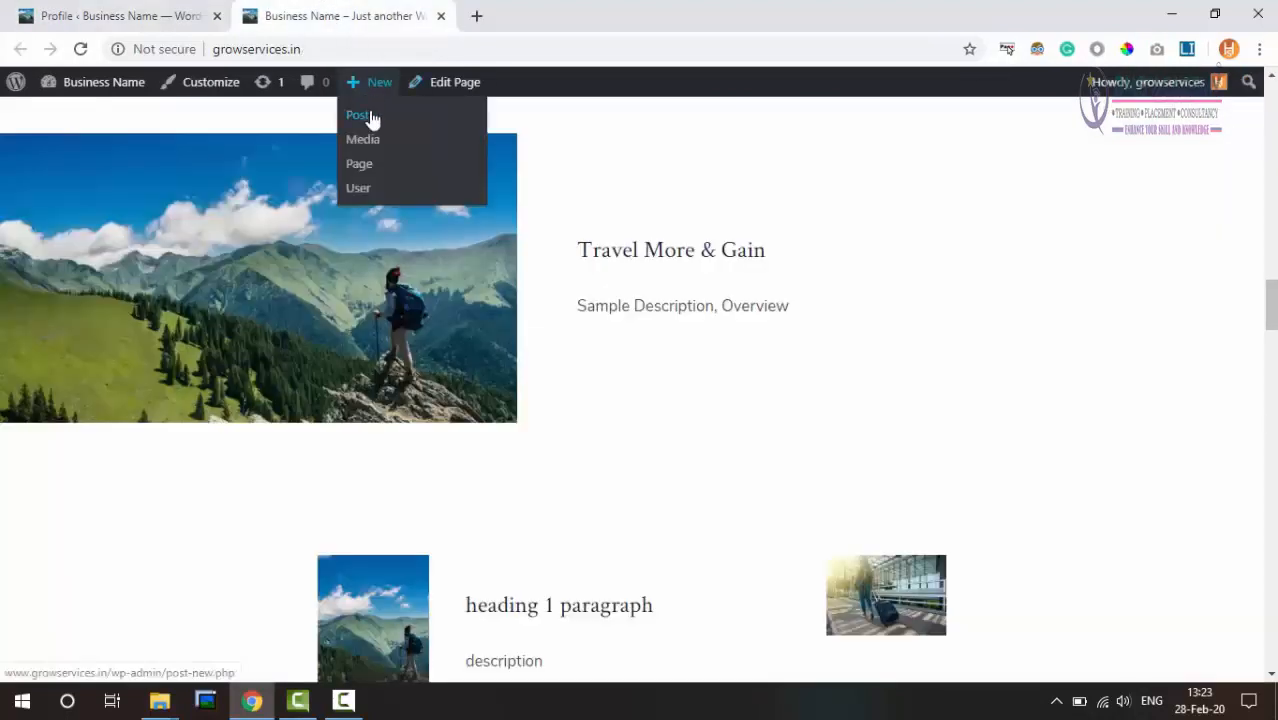
{"action": "left_click", "coordinate": [372, 119]}
{"action": "left_click", "coordinate": [88, 10]}
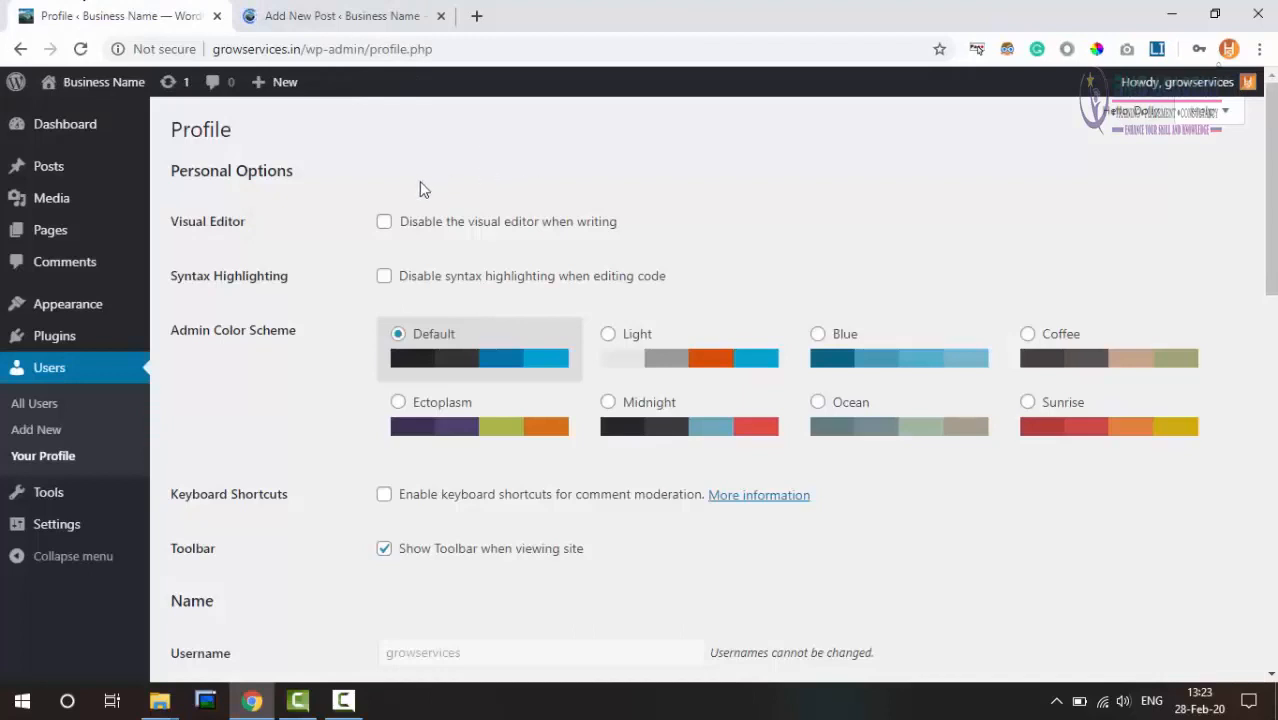
Disable the visual editor when writing and save the profile
{"action": "left_click", "coordinate": [384, 222]}
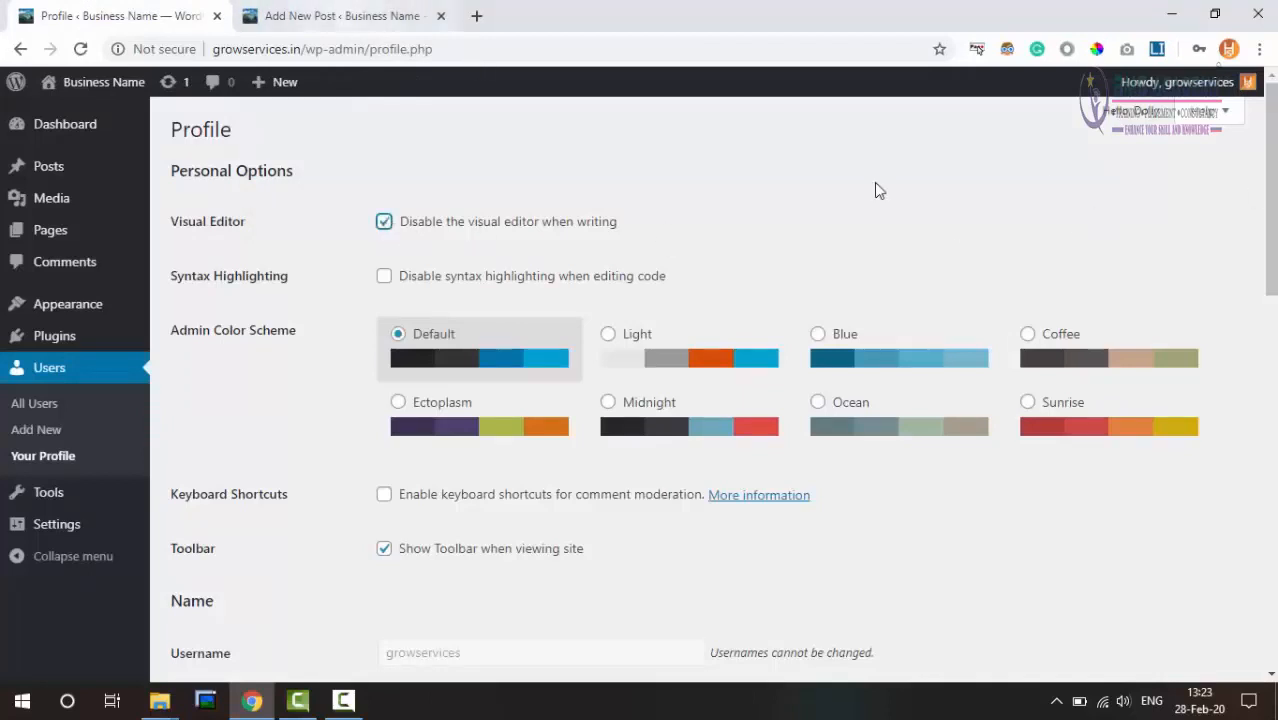
{"action": "left_click_drag", "start_coordinate": [1271, 170], "coordinate": [1271, 570]}
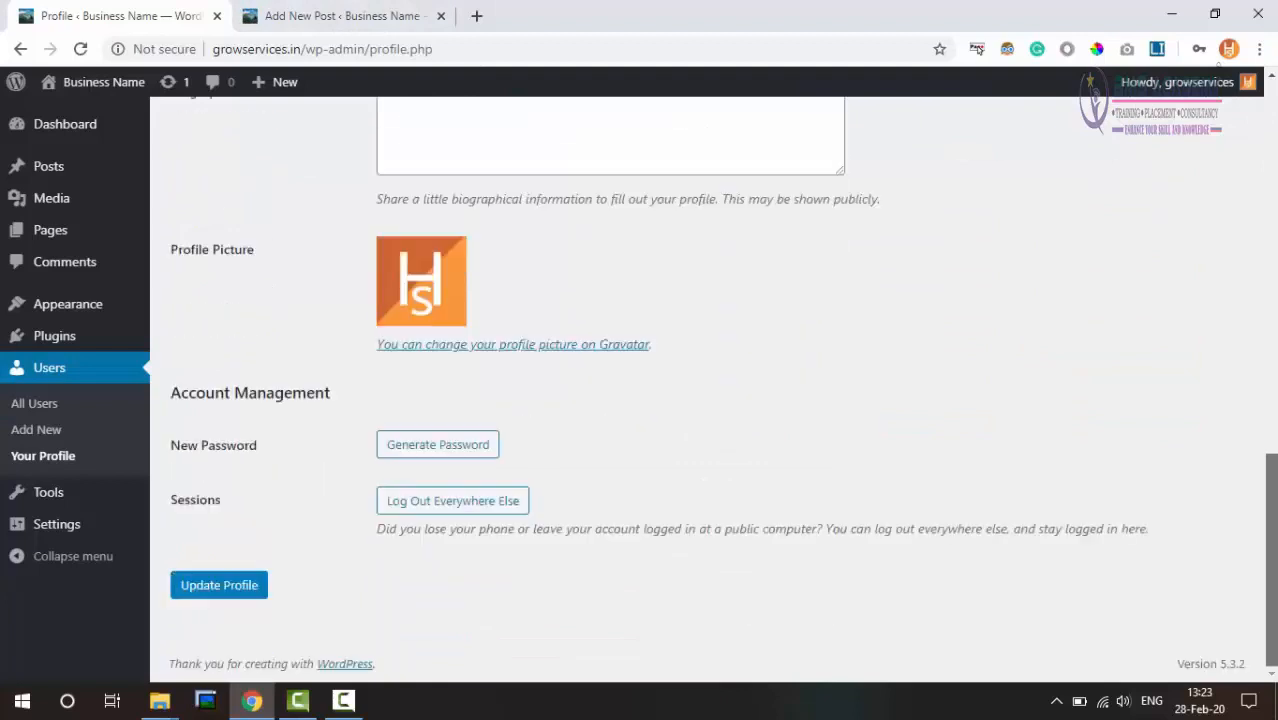
{"action": "left_click", "coordinate": [220, 587]}
Enter the sample text "ctfvgjbhkjn kjhbgytfcjgvhbjklkih" in the new post's body and select part of it
{"action": "left_click", "coordinate": [310, 15]}
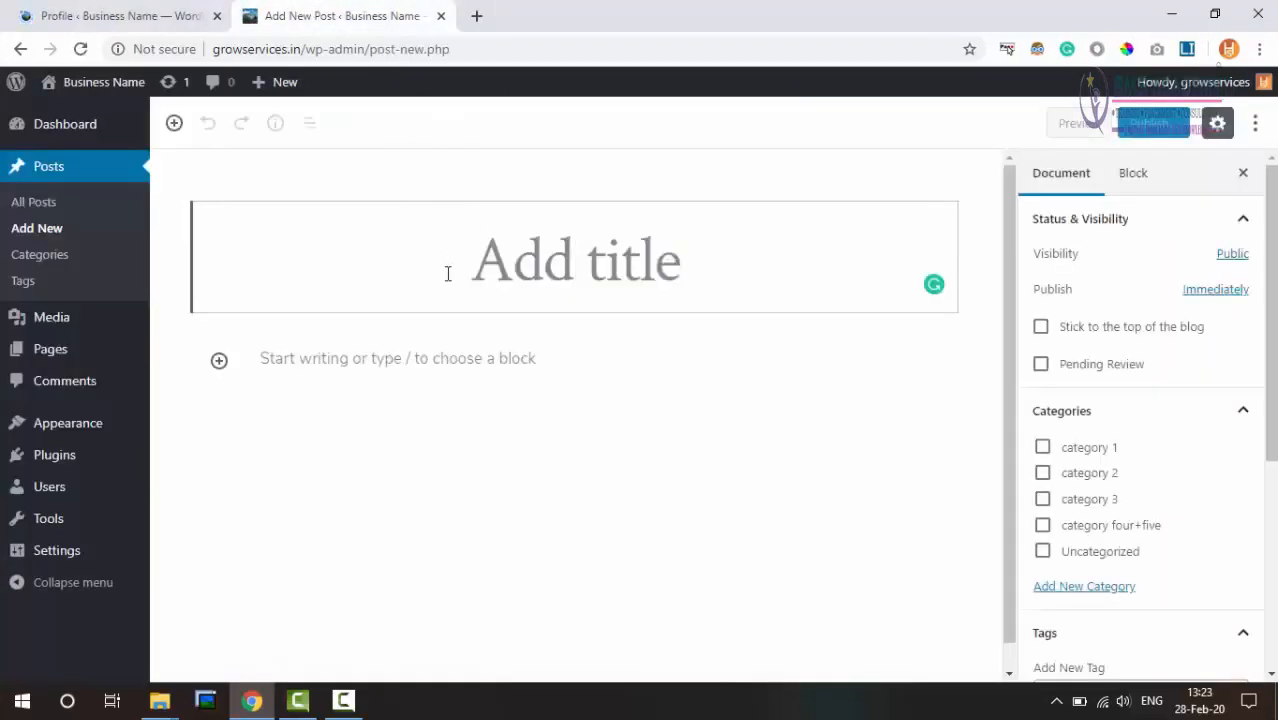
{"action": "left_click", "coordinate": [465, 362]}
{"action": "type", "text": "ctfvgj"}
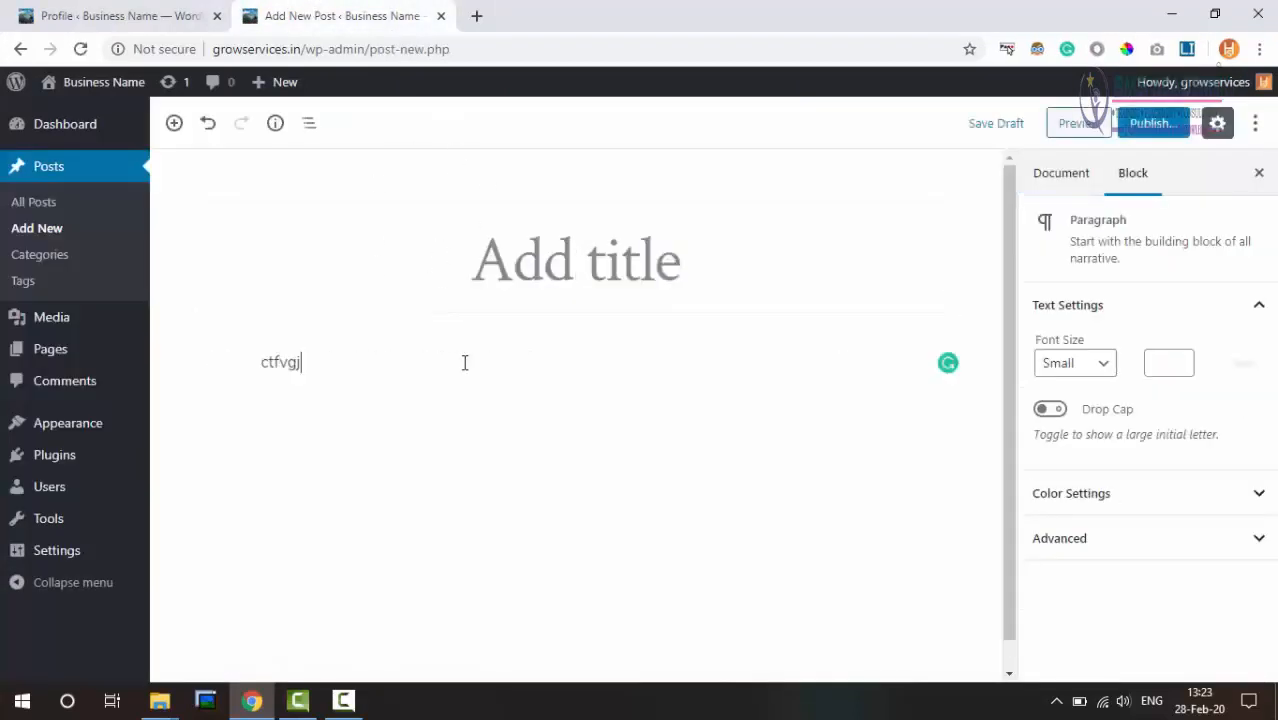
{"action": "type", "text": "bhkjn kjhbgytfcjgvhbjklkih"}
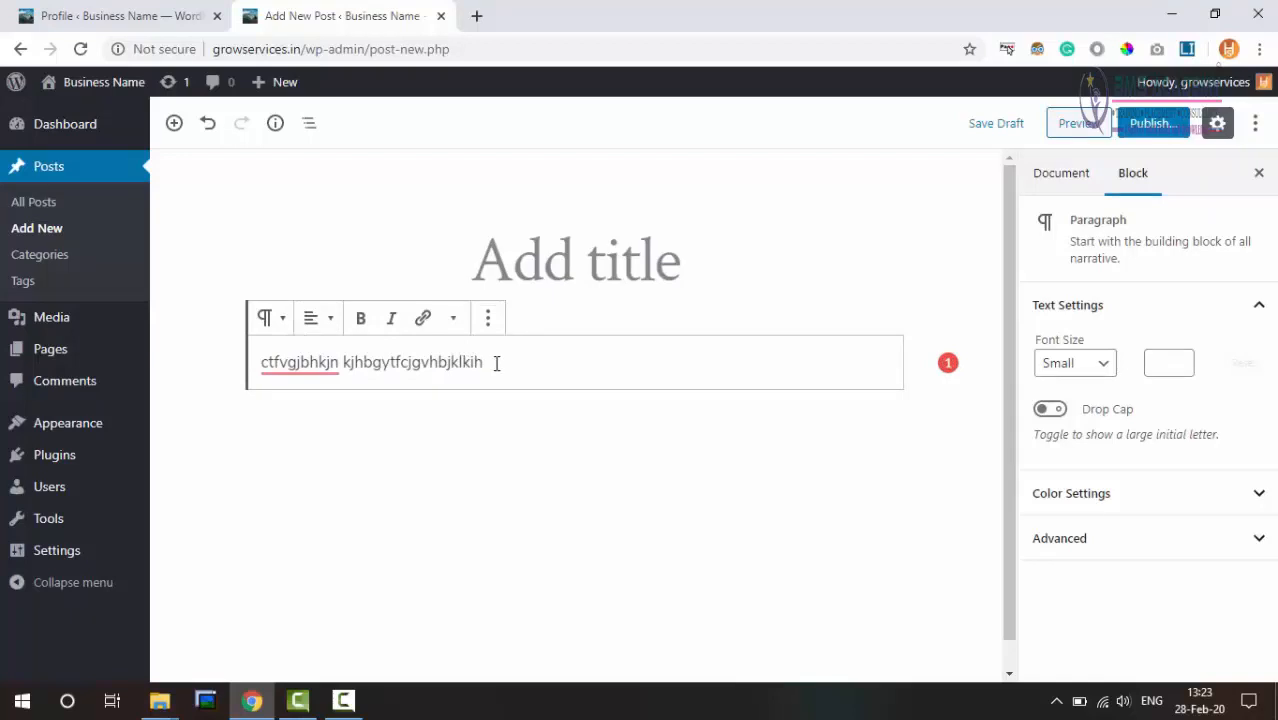
{"action": "left_click_drag", "start_coordinate": [496, 363], "coordinate": [297, 363]}
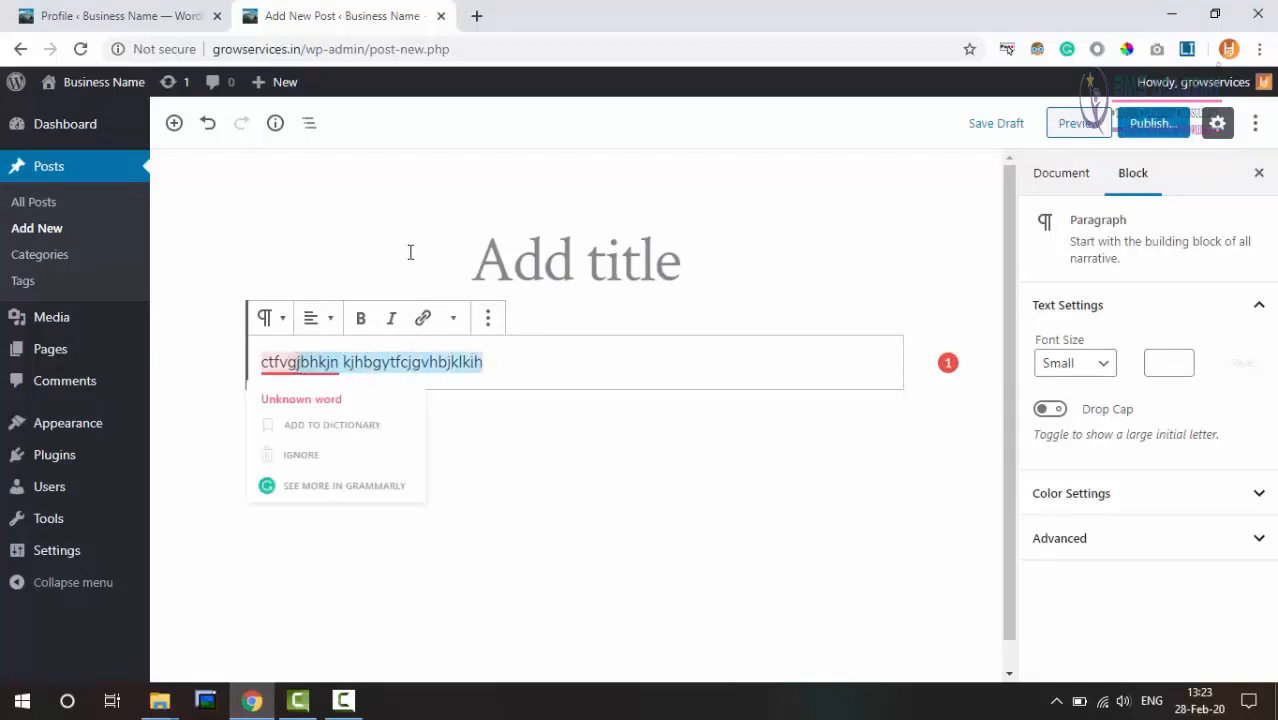
Reload the new post without saving and check the Visual Editor setting on the profile page meanwhile
{"action": "left_click", "coordinate": [82, 52]}
{"action": "left_click", "coordinate": [727, 153]}
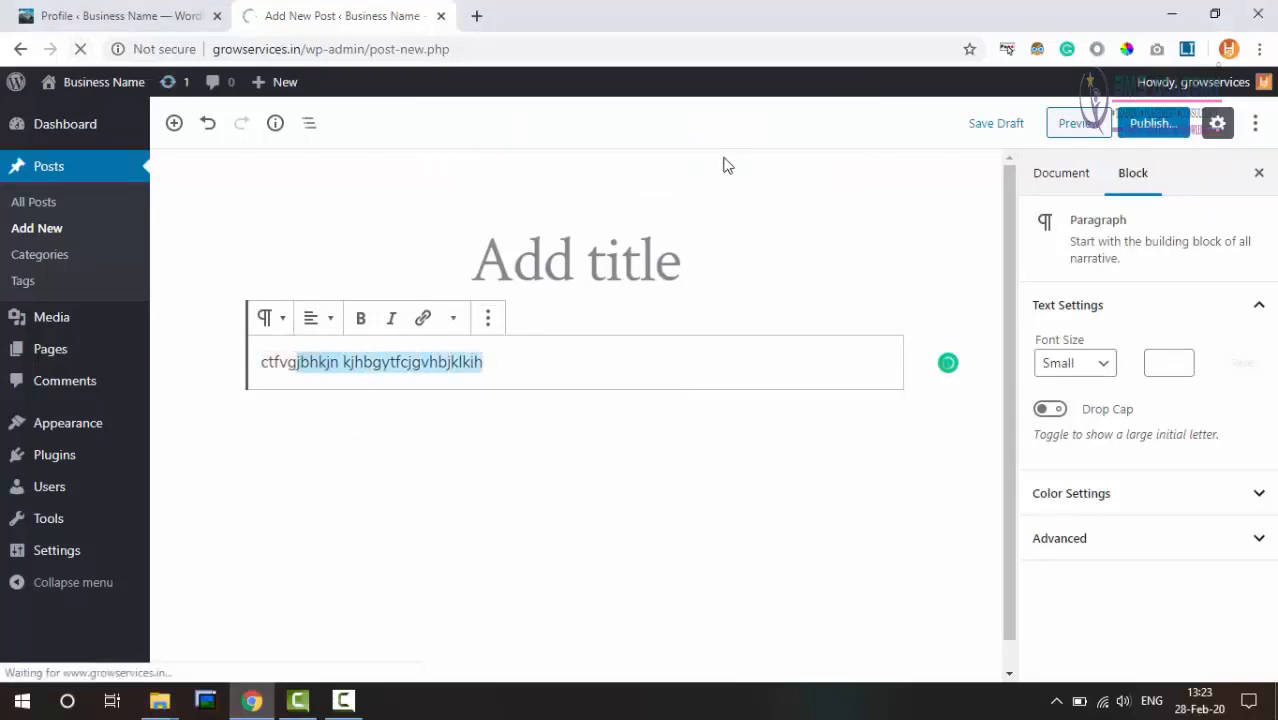
{"action": "left_click", "coordinate": [196, 12]}
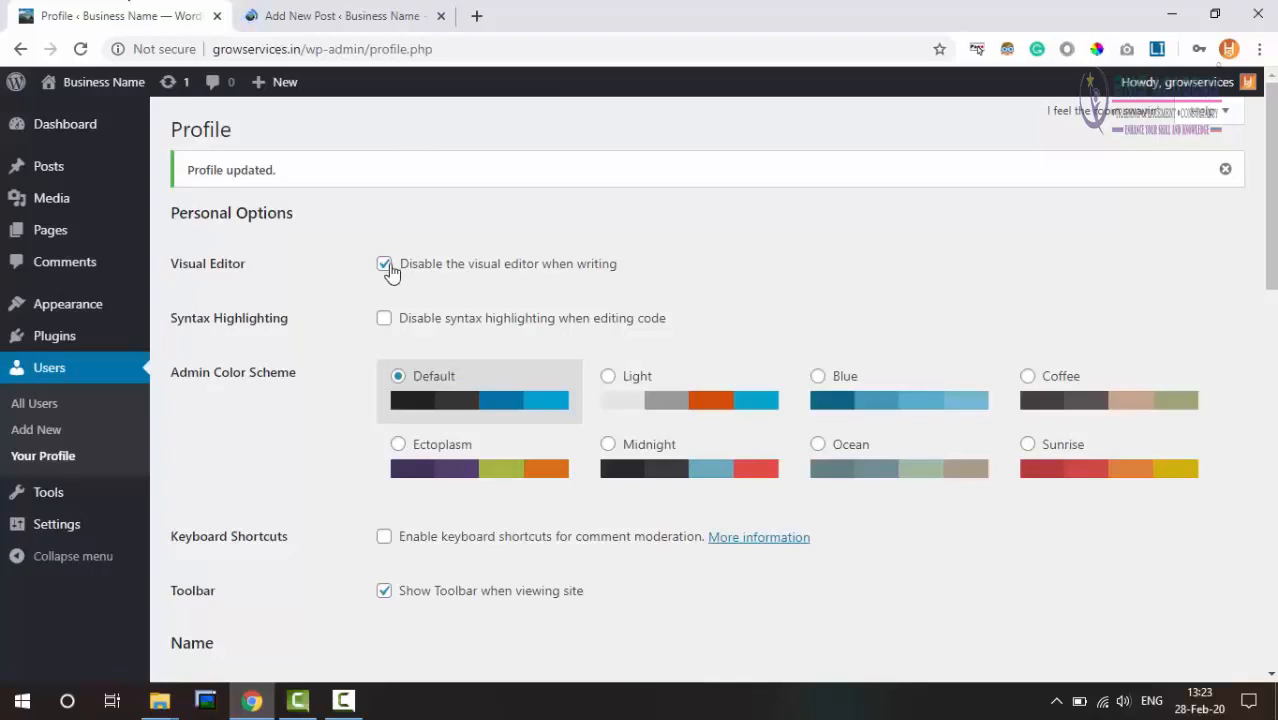
{"action": "left_click", "coordinate": [342, 8]}
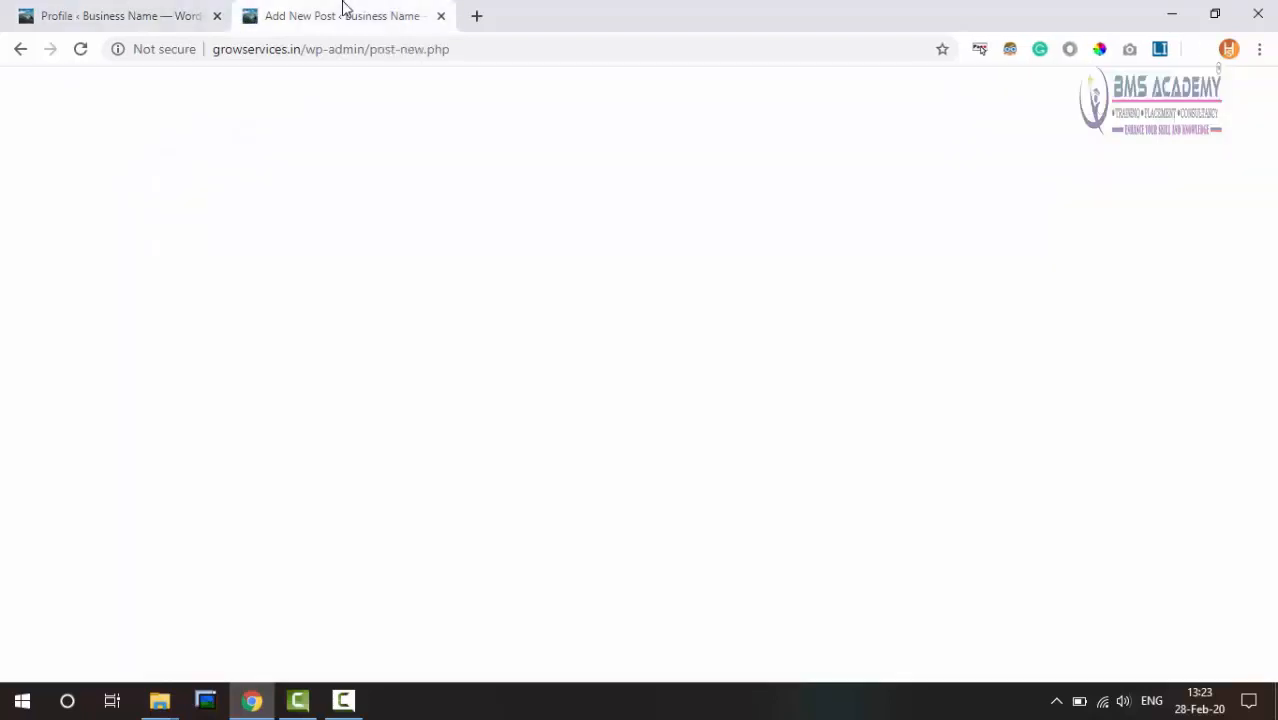
Enter the sample text "helpasdsg as gjlk;anf;d" in the body of the reloaded plain-text post
{"action": "left_click", "coordinate": [463, 357]}
{"action": "type", "text": "he"}
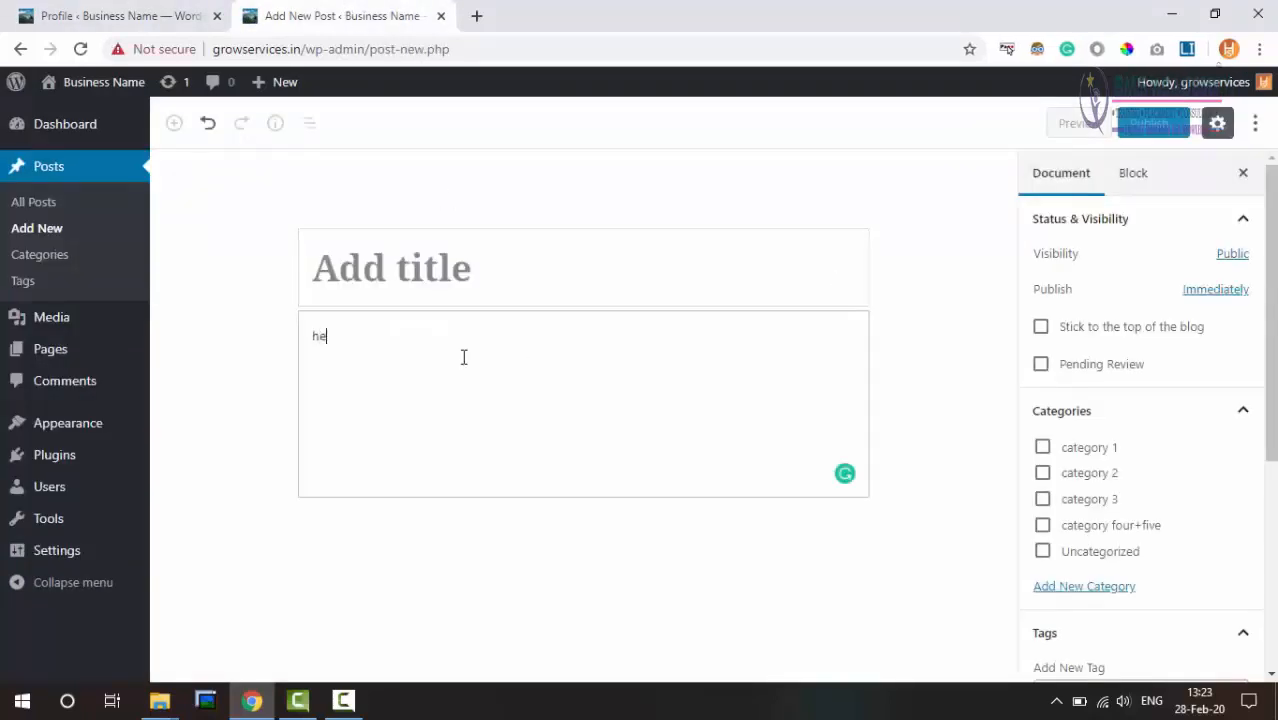
{"action": "type", "text": "lpasdsg as gjlk;anf;d"}
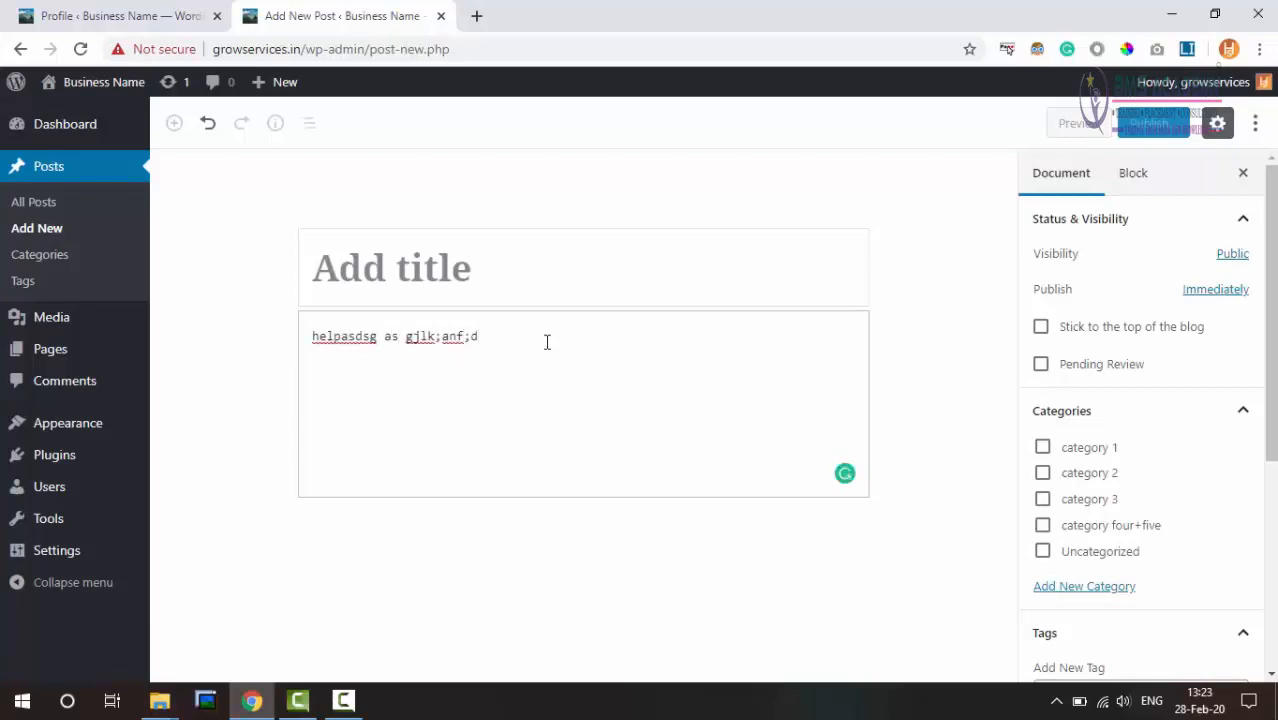
{"action": "left_click_drag", "start_coordinate": [547, 342], "coordinate": [317, 337]}
{"action": "left_click", "coordinate": [314, 338]}
Turn off the option that disables the visual editor when writing and save the profile
{"action": "left_click", "coordinate": [137, 14]}
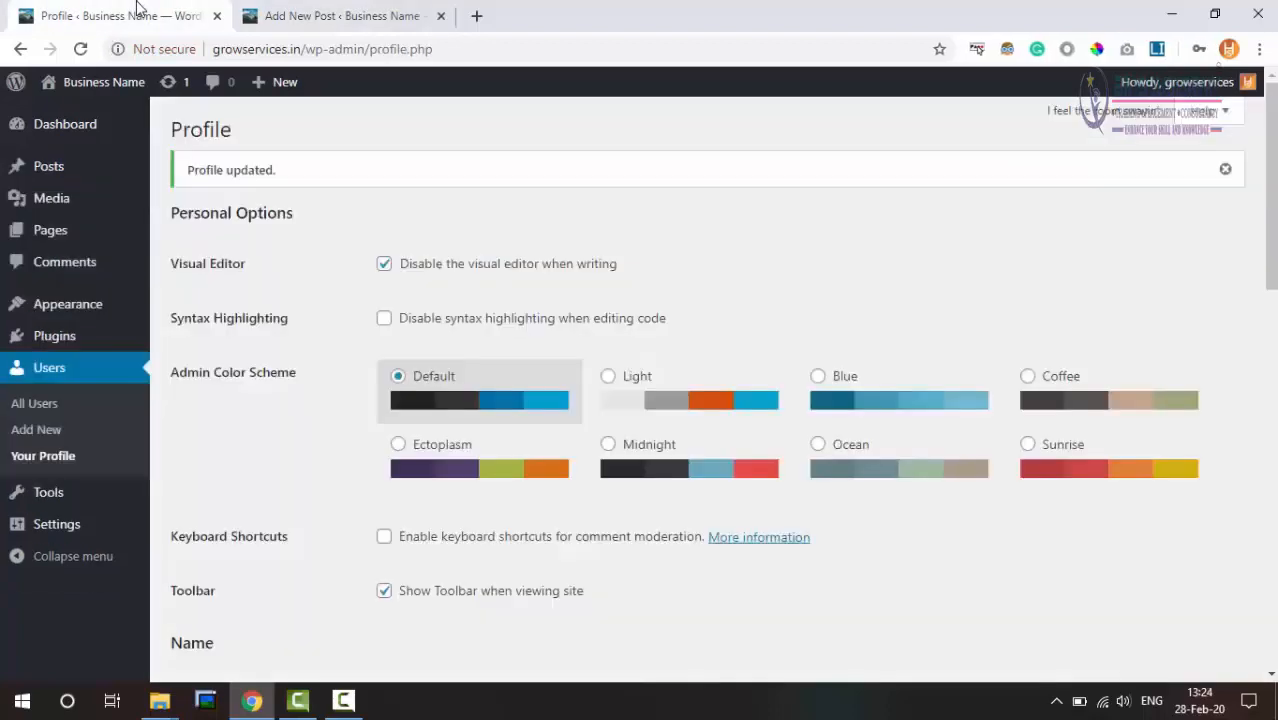
{"action": "left_click", "coordinate": [384, 265]}
{"action": "scroll", "coordinate": [398, 287], "scroll_direction": "down", "scroll_amount": 10}
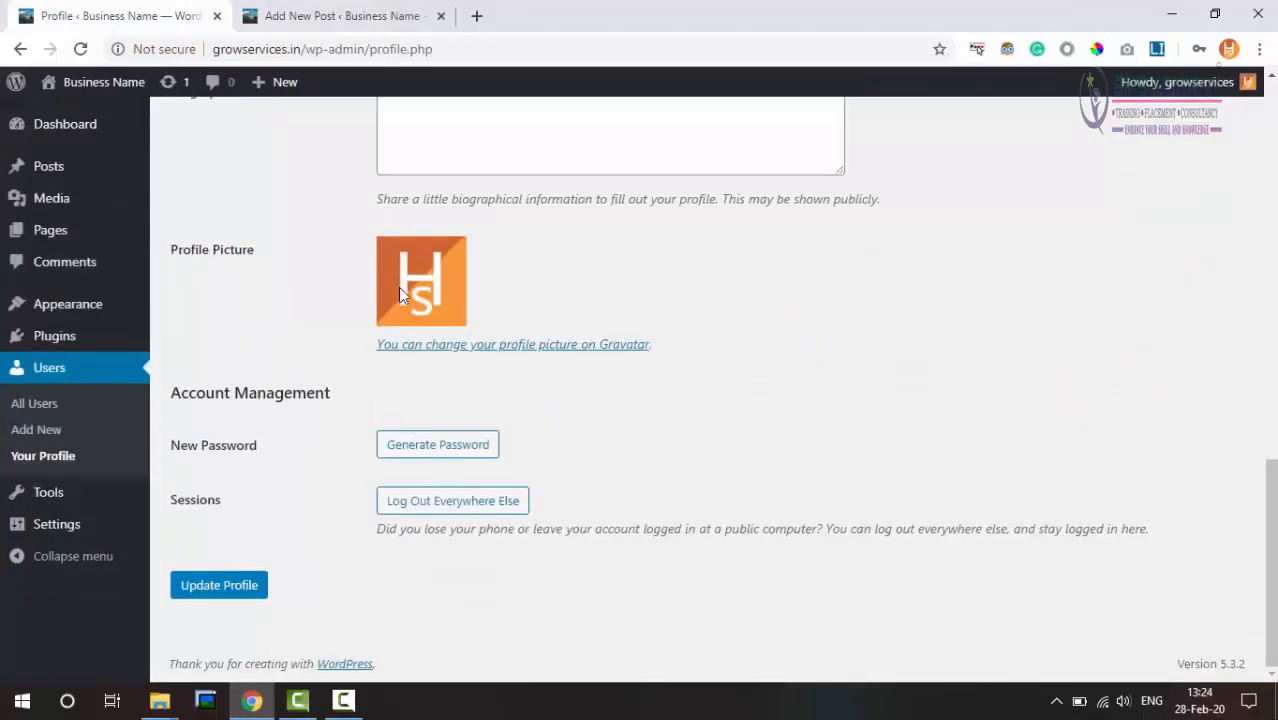
{"action": "left_click", "coordinate": [198, 588]}
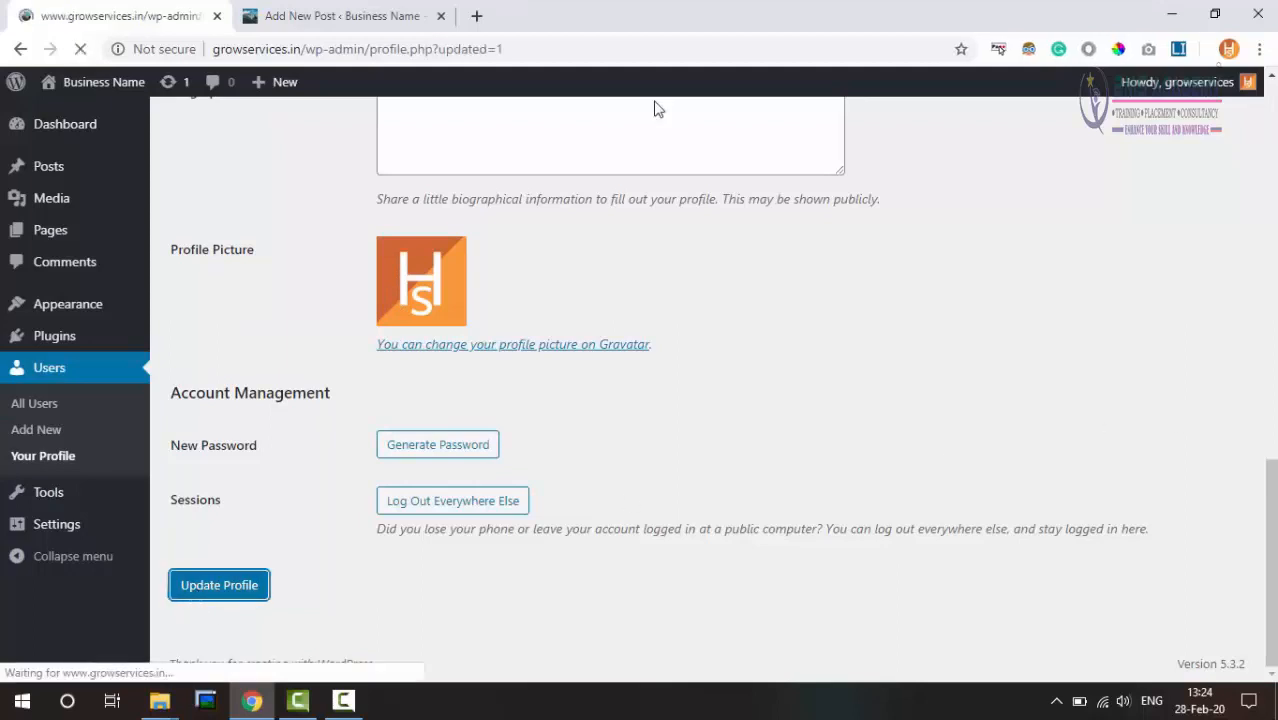
Reload the new post page, discarding its unsaved text
{"action": "left_click", "coordinate": [390, 14]}
{"action": "left_click", "coordinate": [79, 49]}
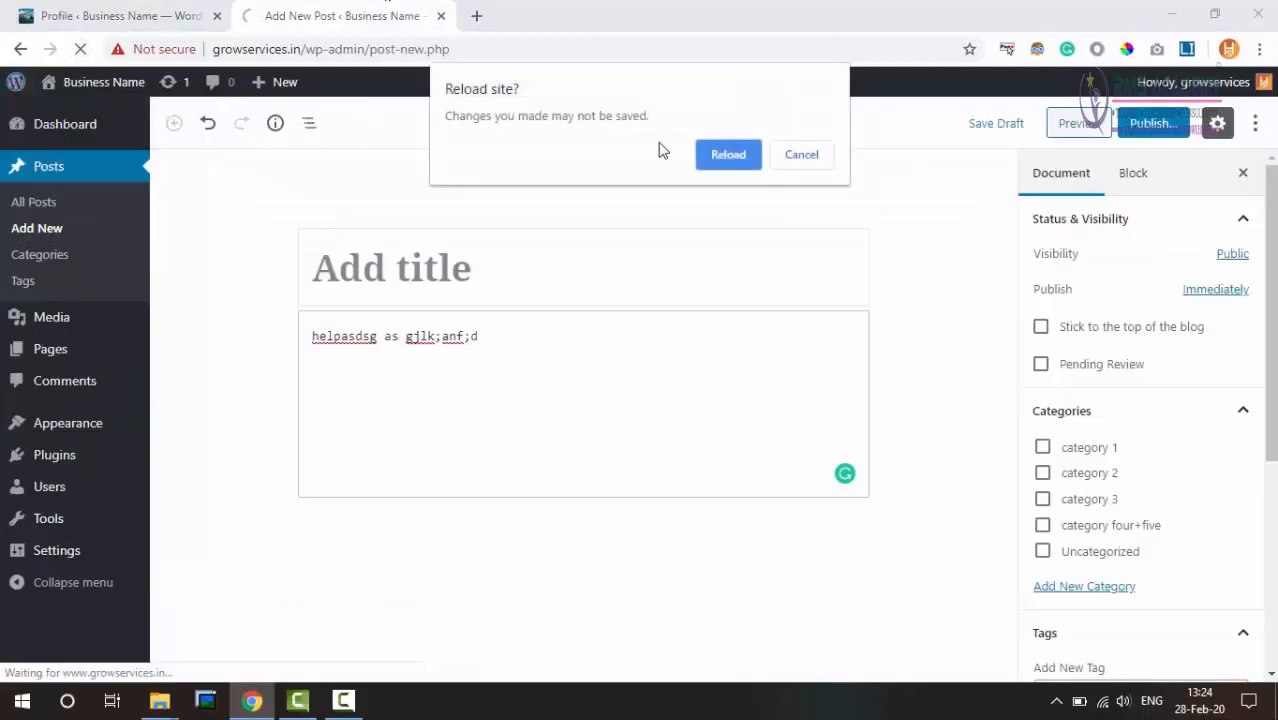
{"action": "left_click", "coordinate": [728, 155]}
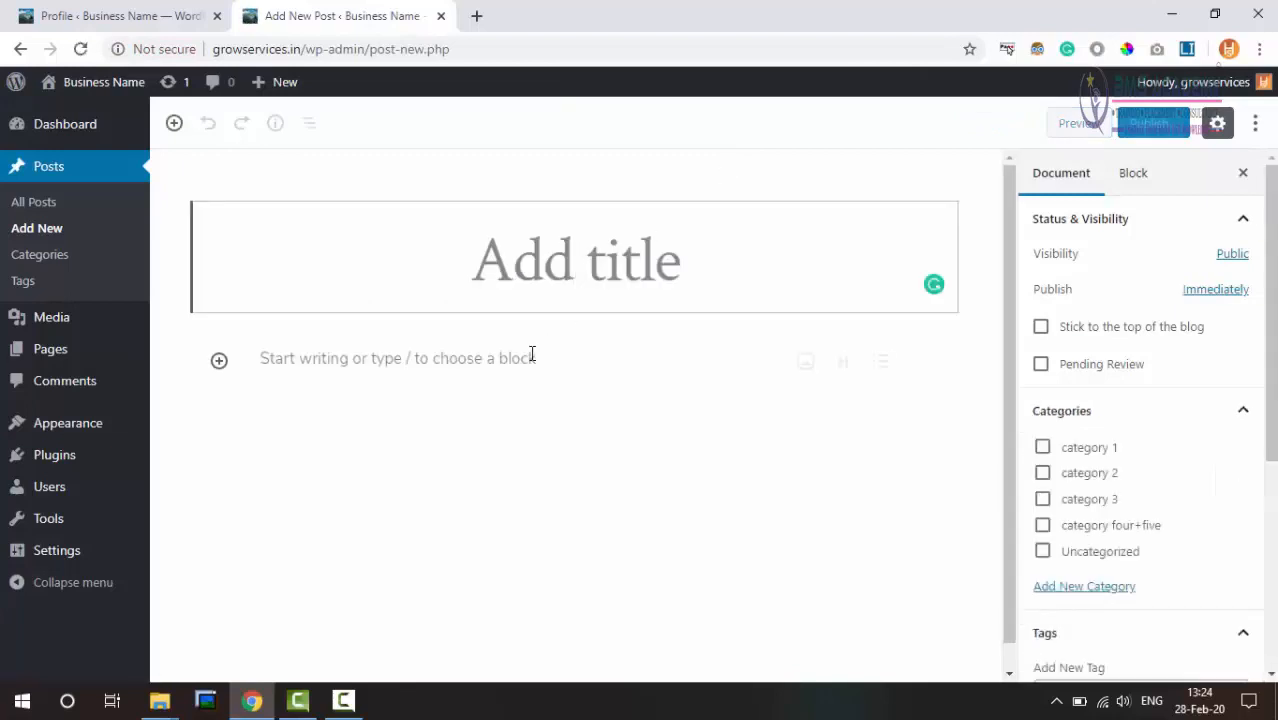
Enter the test text "vhb" in the new post's paragraph block and close the post's tab without saving
{"action": "left_click", "coordinate": [531, 353]}
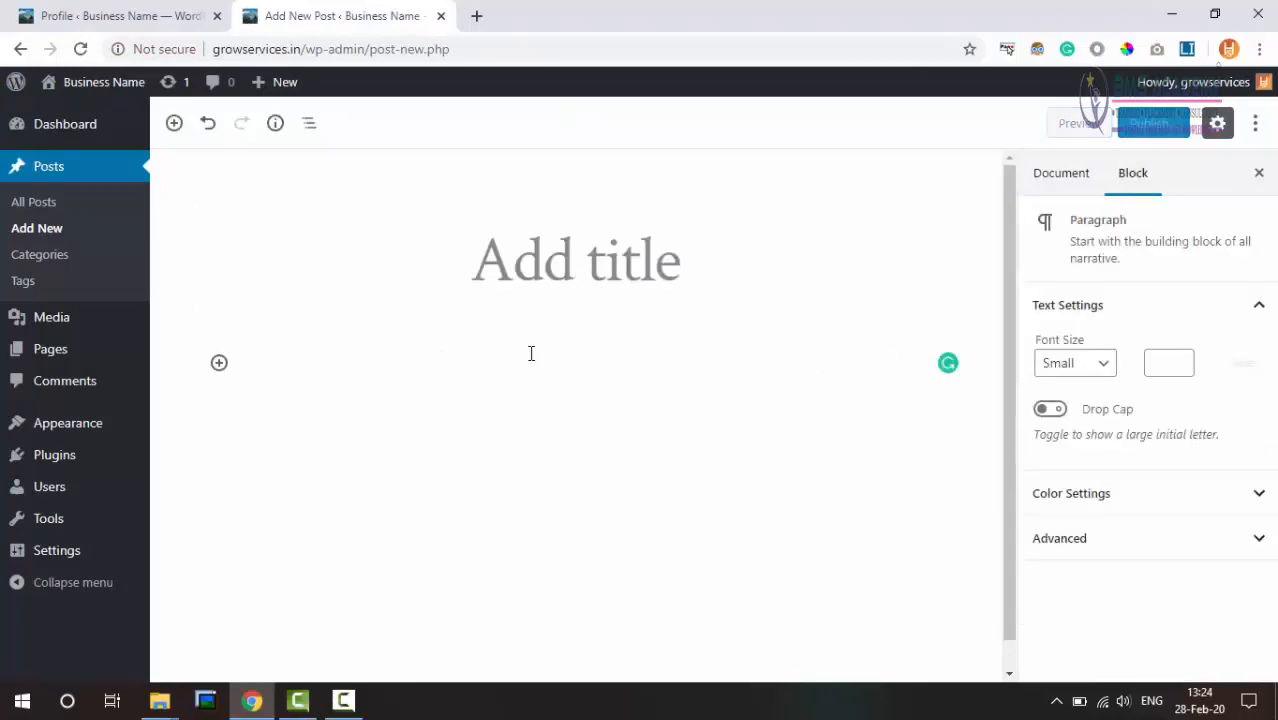
{"action": "type", "text": "vhb"}
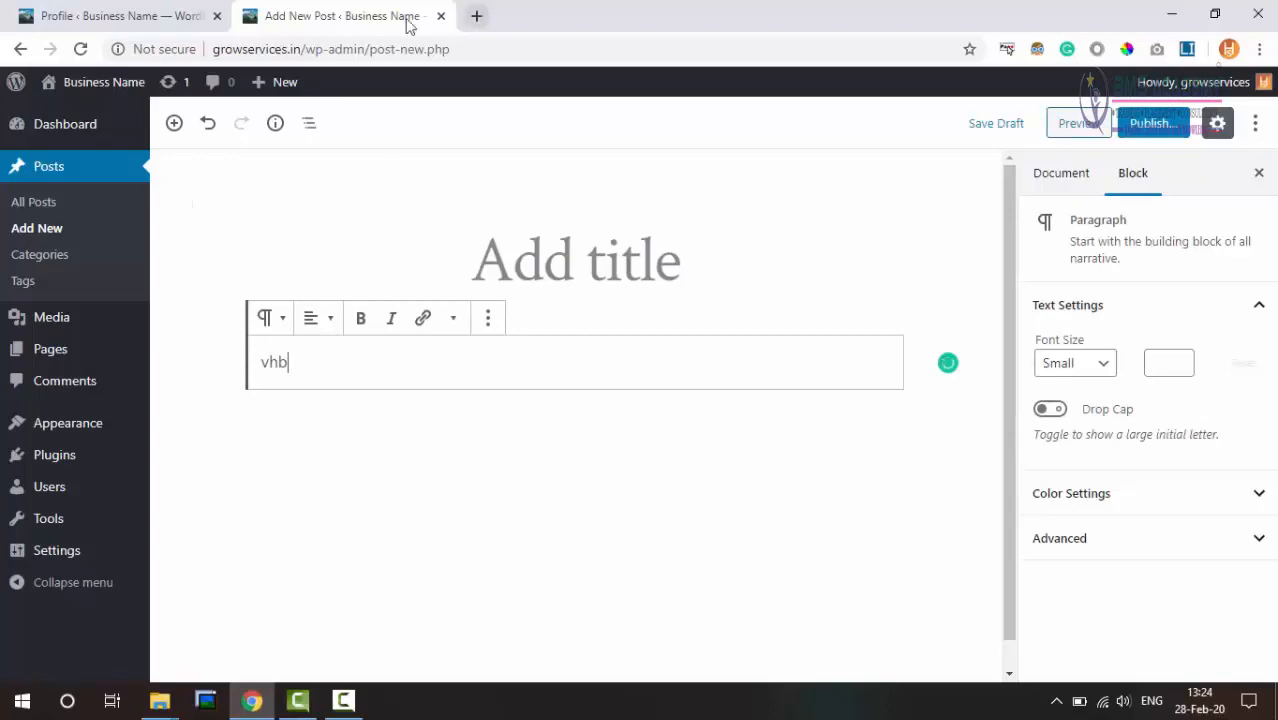
{"action": "left_click", "coordinate": [441, 16]}
{"action": "left_click", "coordinate": [730, 158]}
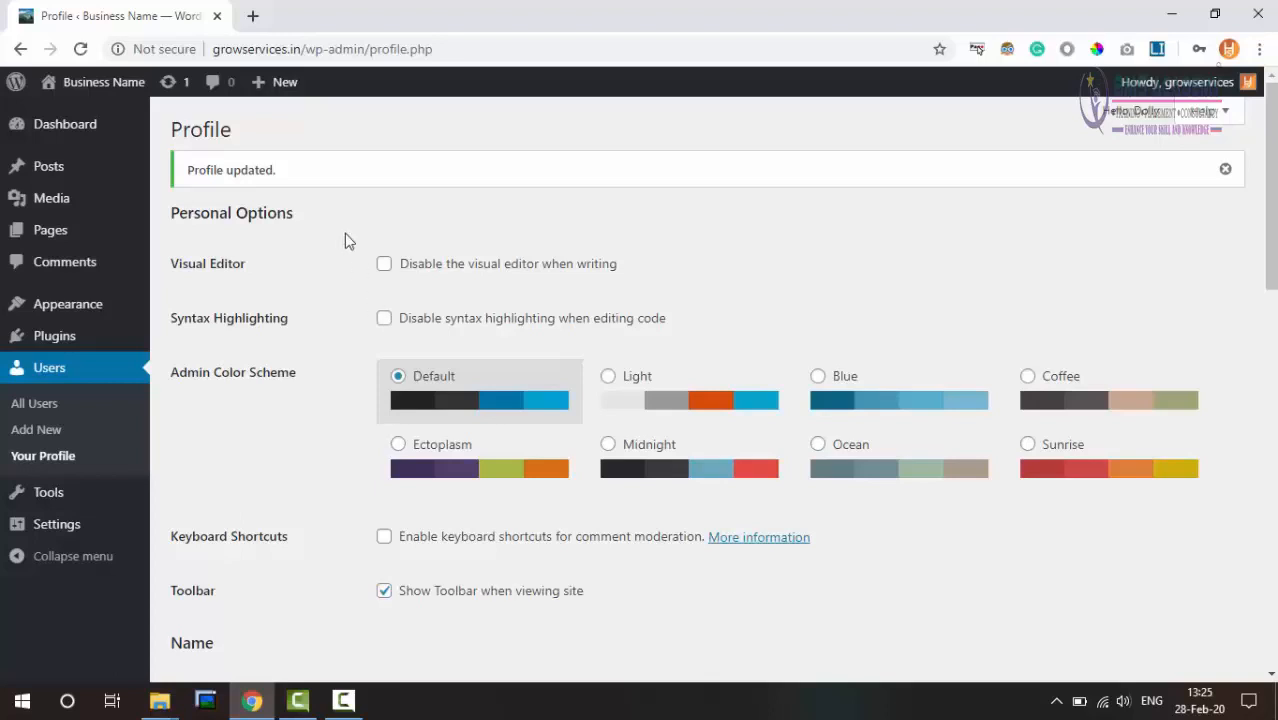
Open a blank browser tab, return to the profile page and inspect the Visual Editor row's HTML in the developer tools
{"action": "left_click", "coordinate": [252, 16]}
{"action": "left_click", "coordinate": [131, 10]}
{"action": "right_click", "coordinate": [646, 245]}
{"action": "left_click", "coordinate": [778, 456]}
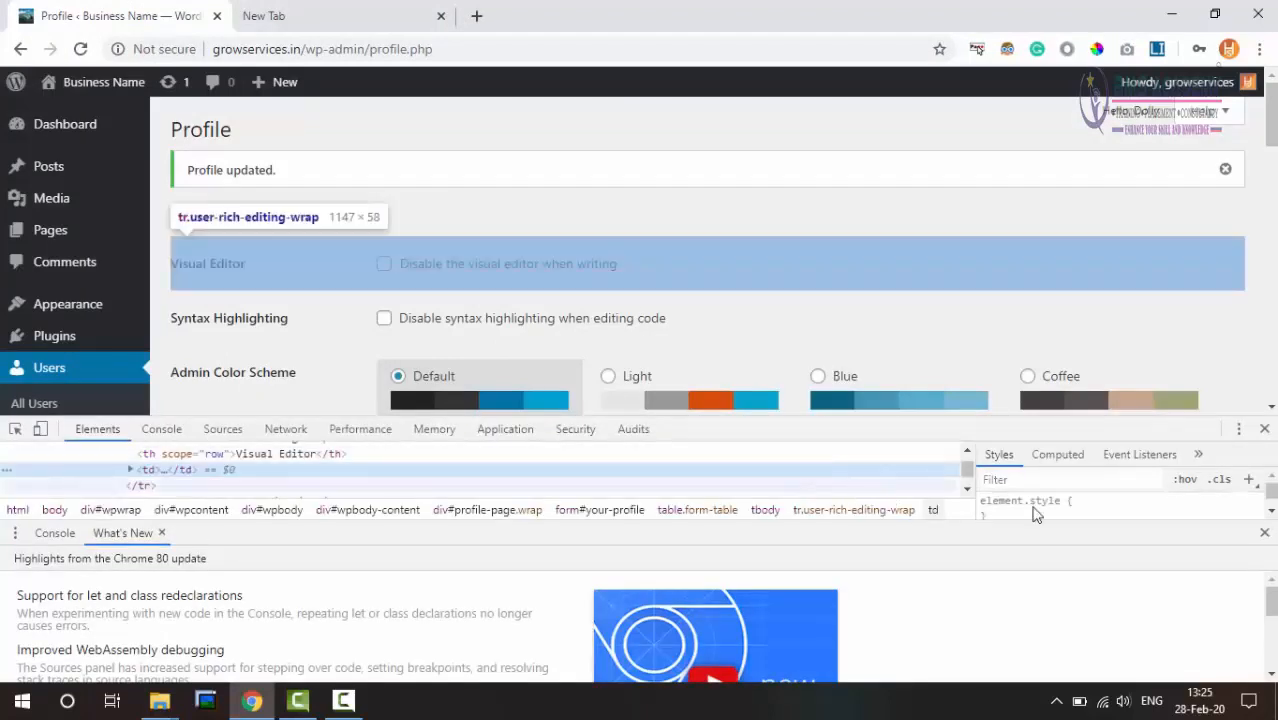
{"action": "left_click", "coordinate": [1264, 532]}
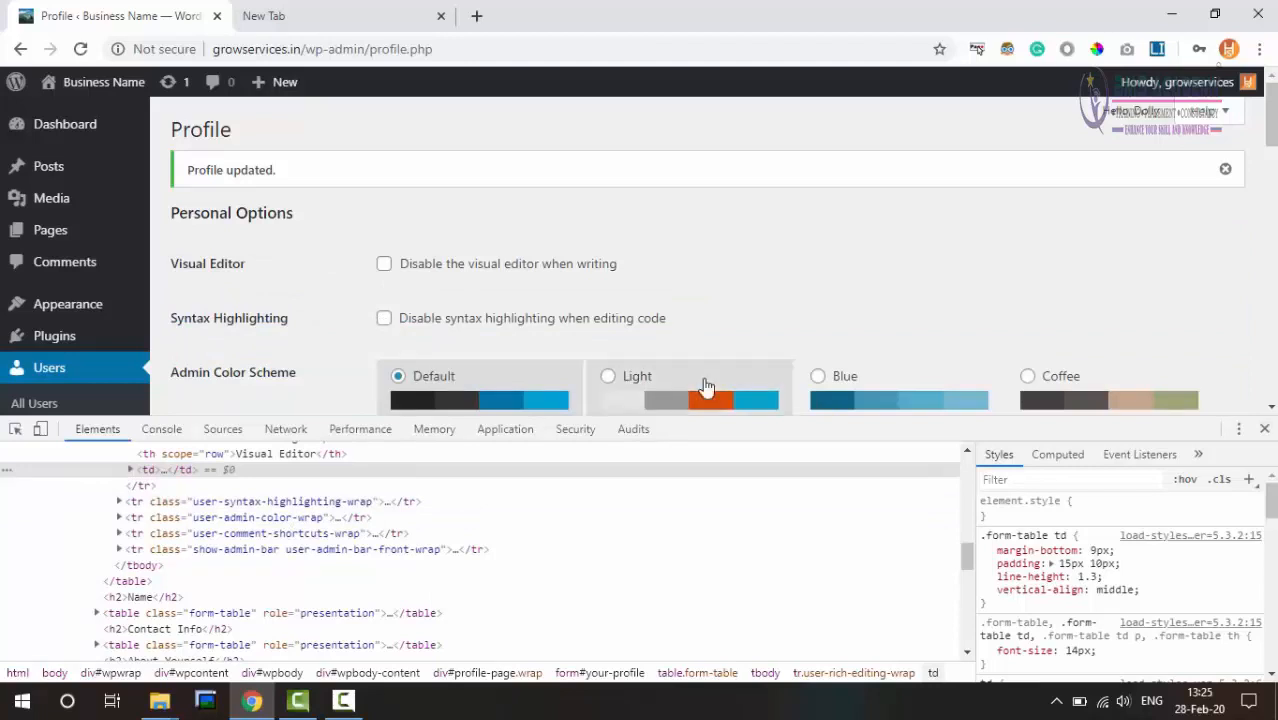
{"action": "left_click", "coordinate": [1266, 429]}
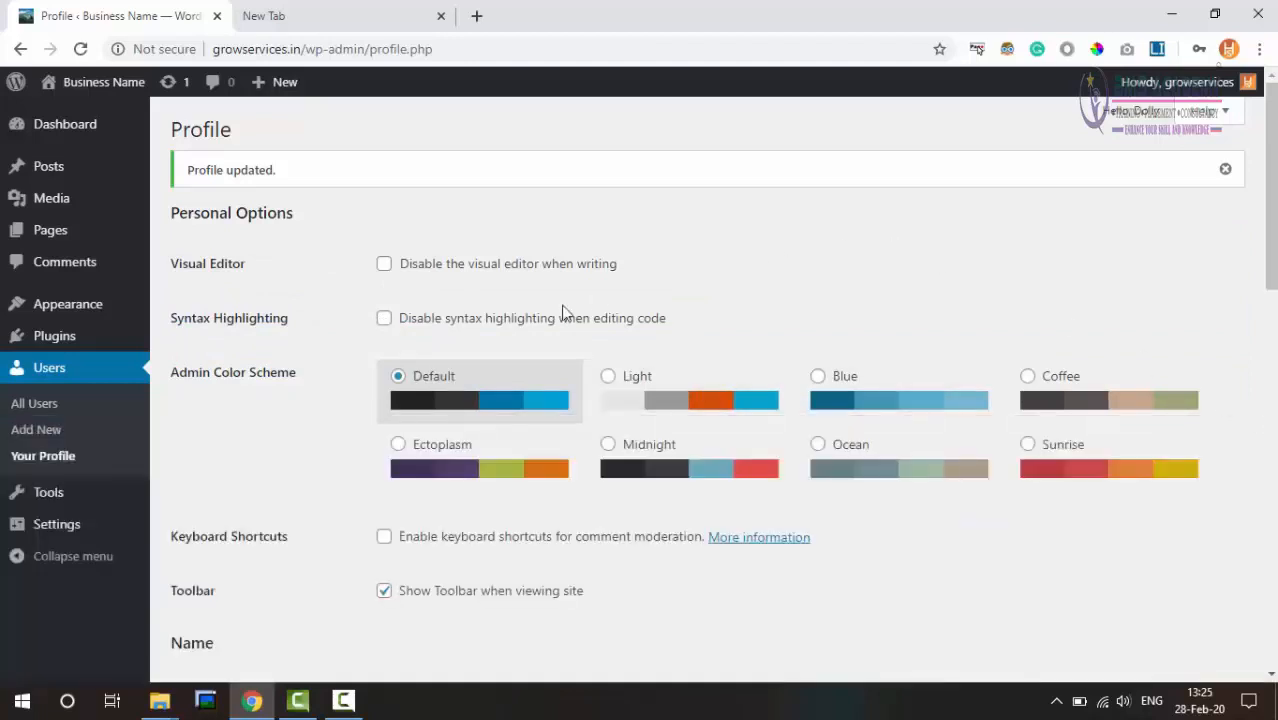
Try the Ocean admin color scheme, and select the Sunrise scheme instead
{"action": "scroll", "coordinate": [388, 322], "scroll_direction": "down", "scroll_amount": 1}
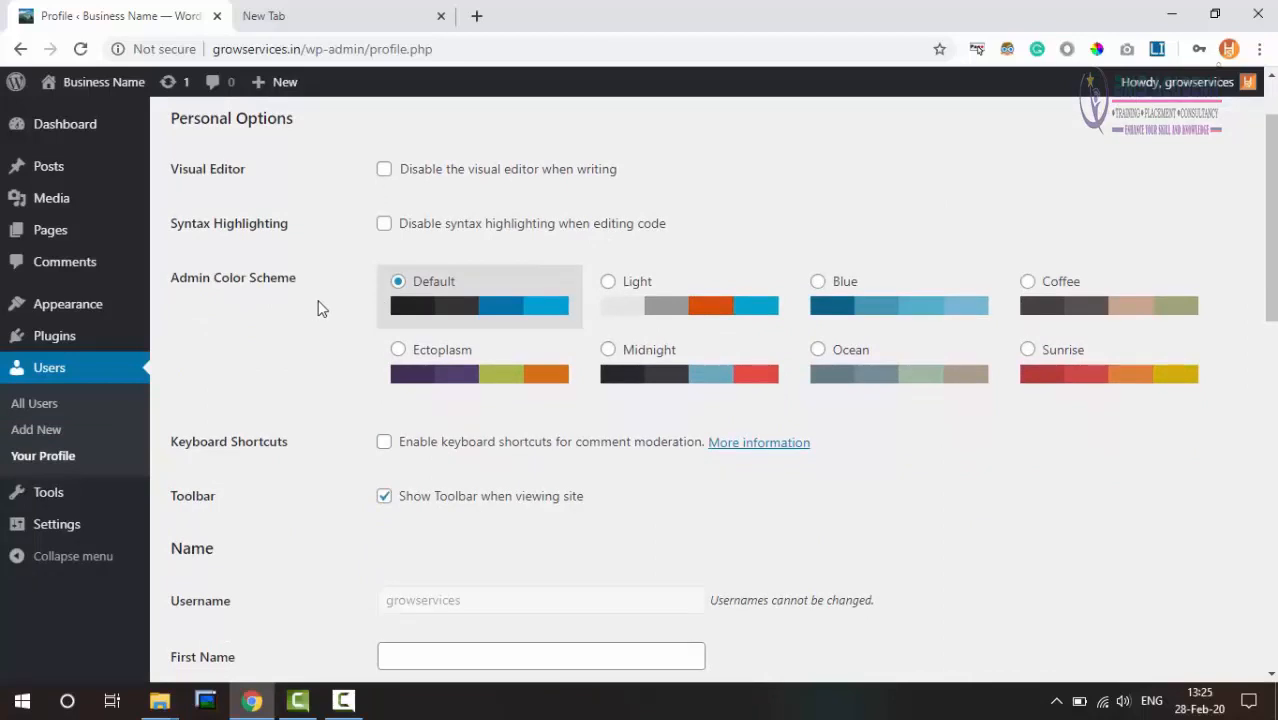
{"action": "left_click", "coordinate": [887, 357]}
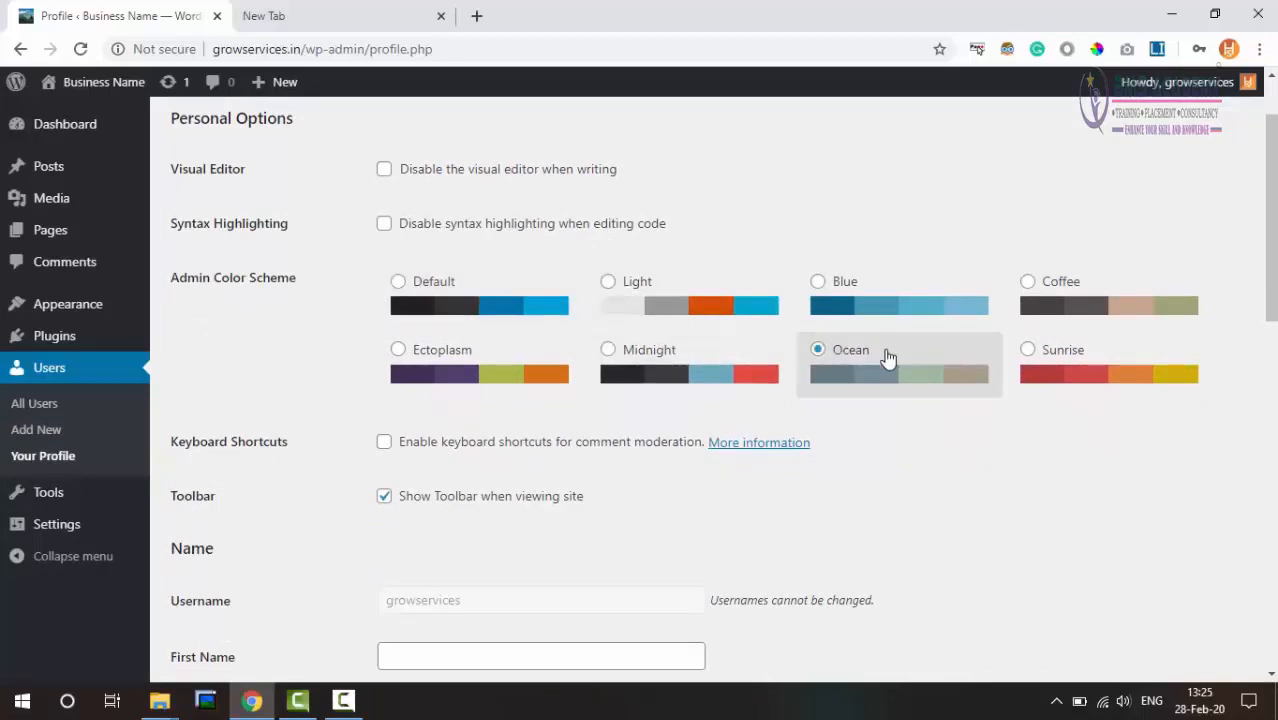
{"action": "left_click", "coordinate": [1084, 372]}
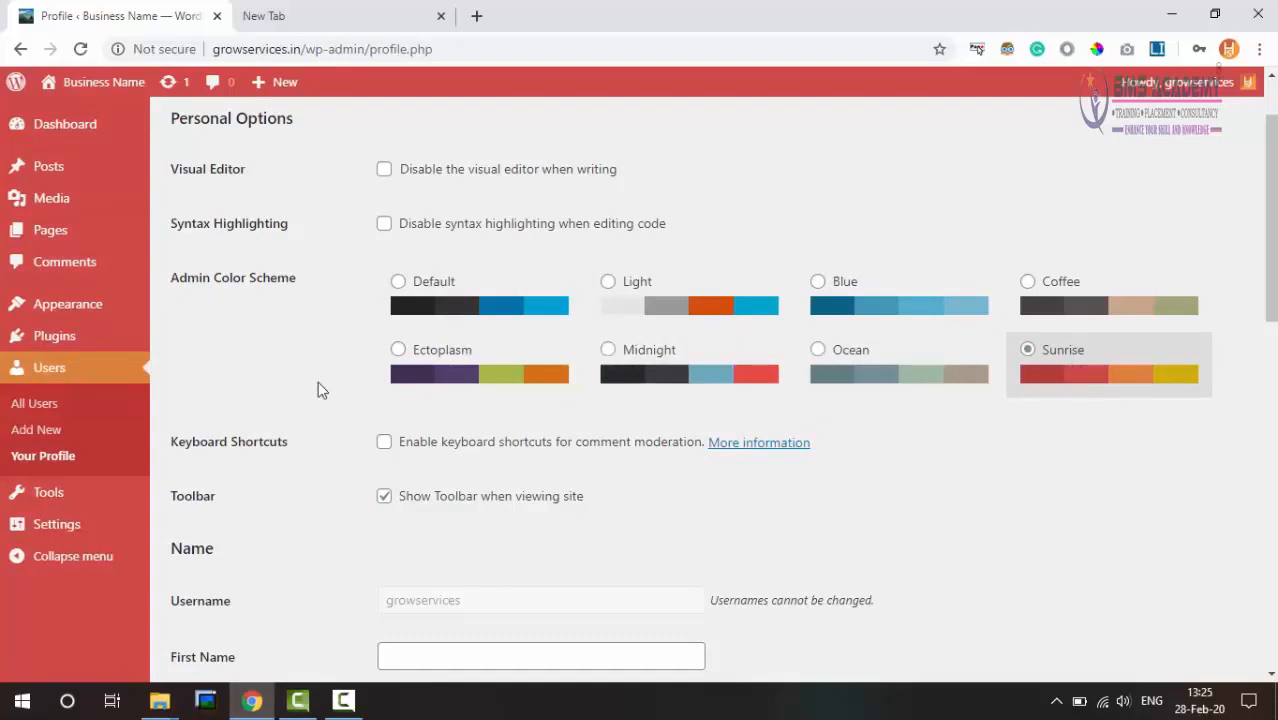
Close the blank browser tab, turn off showing the toolbar when viewing the site, and update the profile
{"action": "mouse_move", "coordinate": [137, 108]}
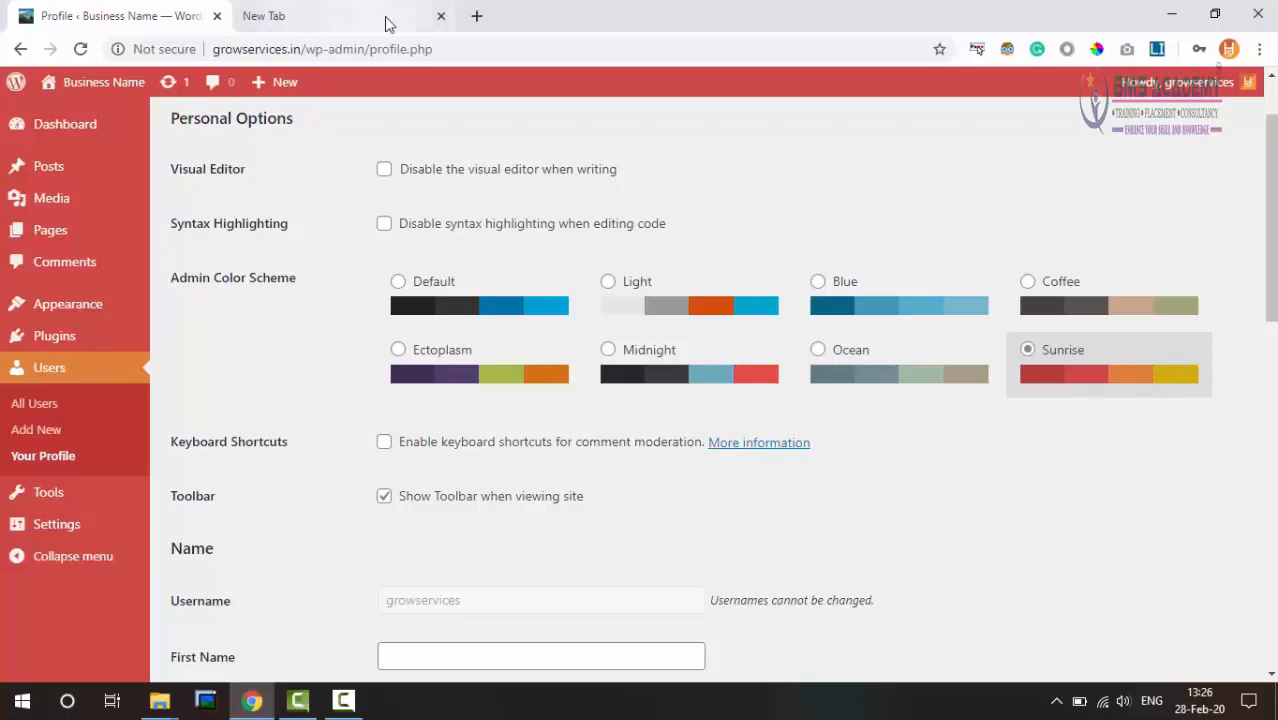
{"action": "left_click", "coordinate": [440, 16]}
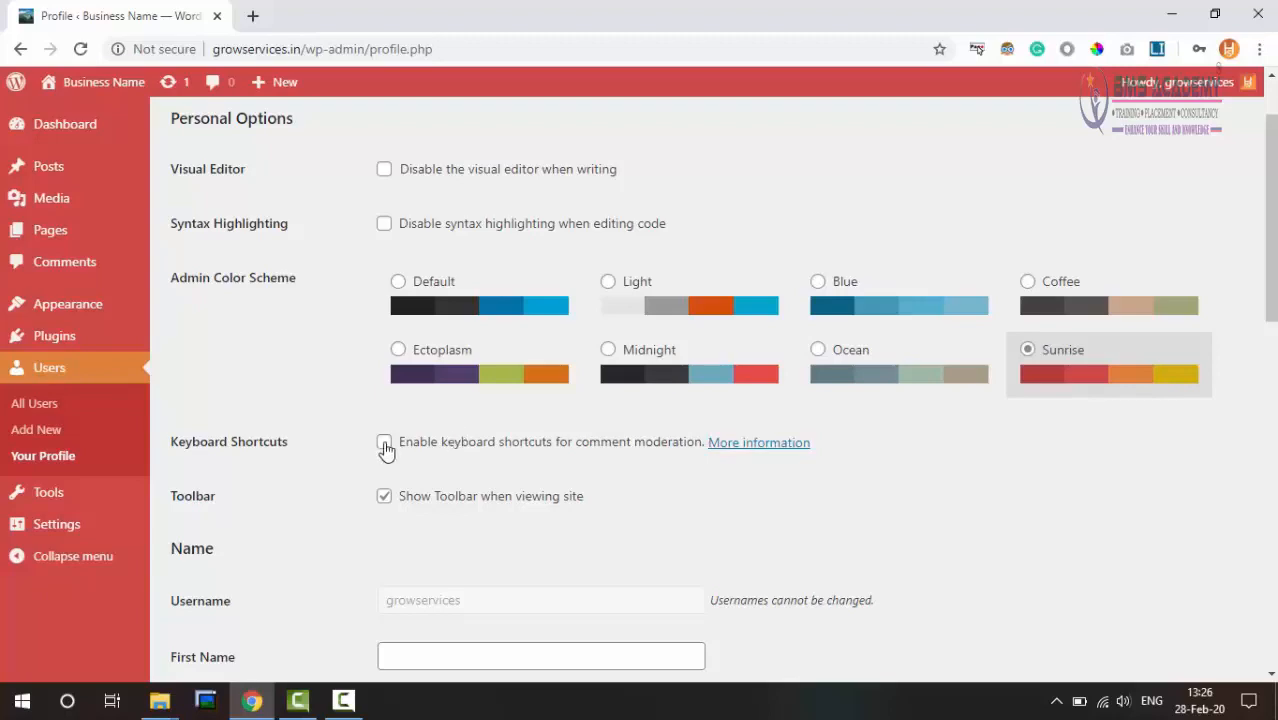
{"action": "scroll", "coordinate": [385, 450], "scroll_direction": "down", "scroll_amount": 1}
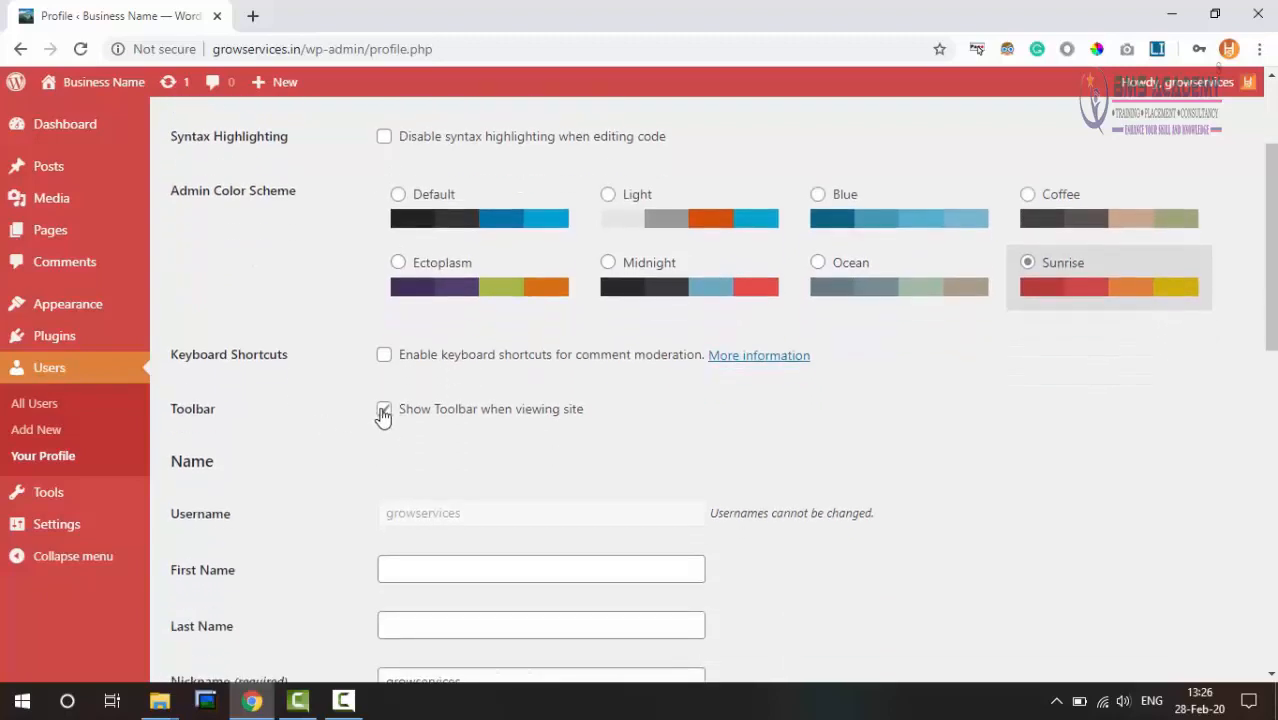
{"action": "scroll", "coordinate": [315, 485], "scroll_direction": "down", "scroll_amount": 10}
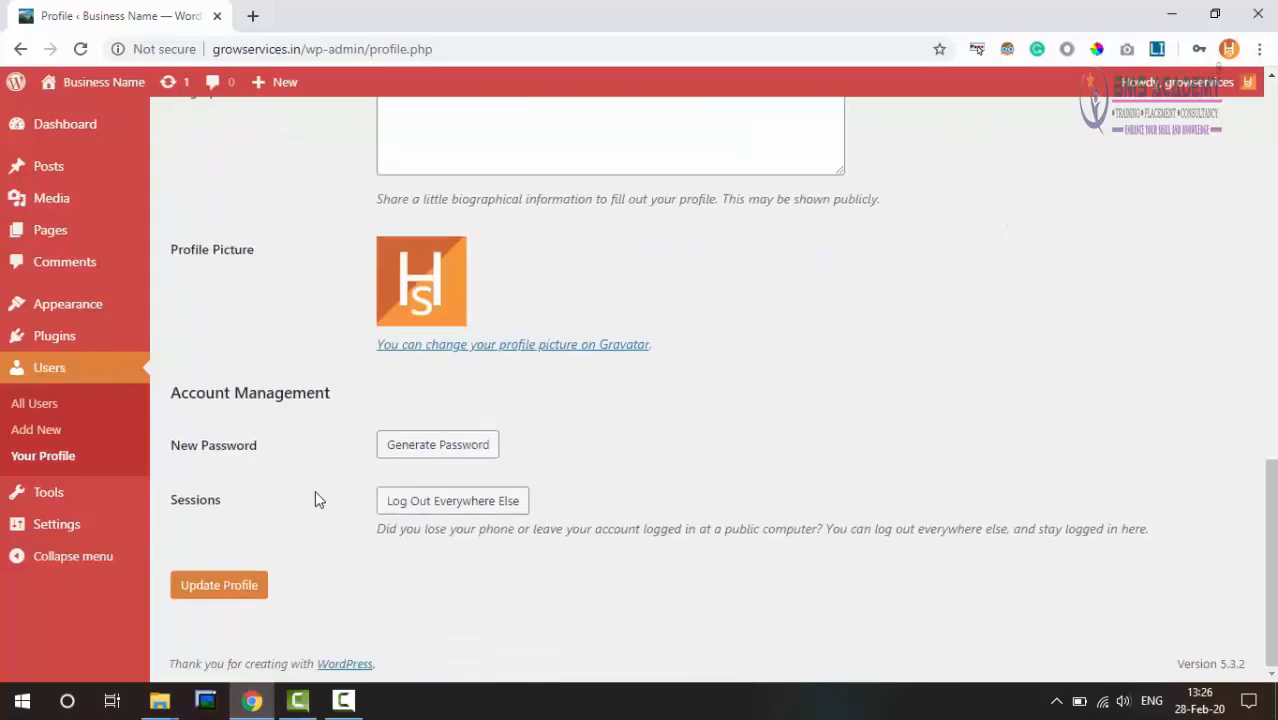
{"action": "left_click", "coordinate": [240, 590]}
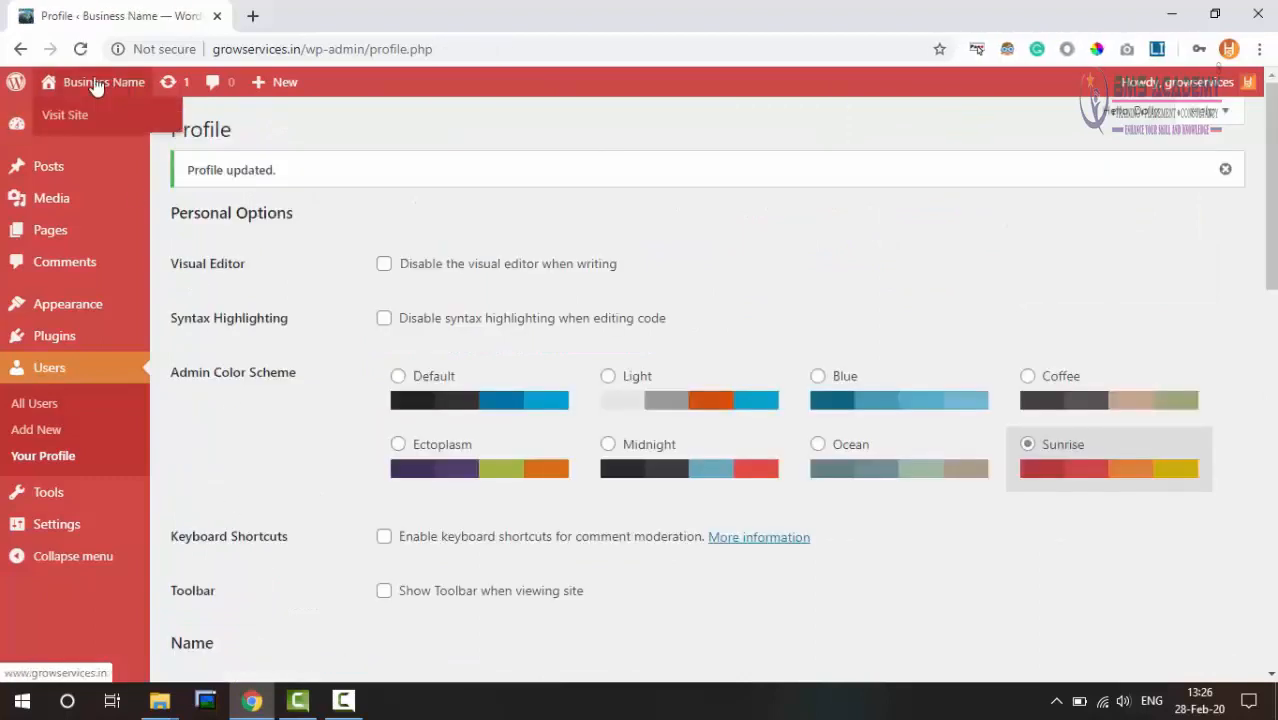
Open the Business Name site in a new tab and examine its front page for the admin toolbar
{"action": "right_click", "coordinate": [104, 86]}
{"action": "left_click", "coordinate": [121, 90]}
{"action": "left_click", "coordinate": [316, 12]}
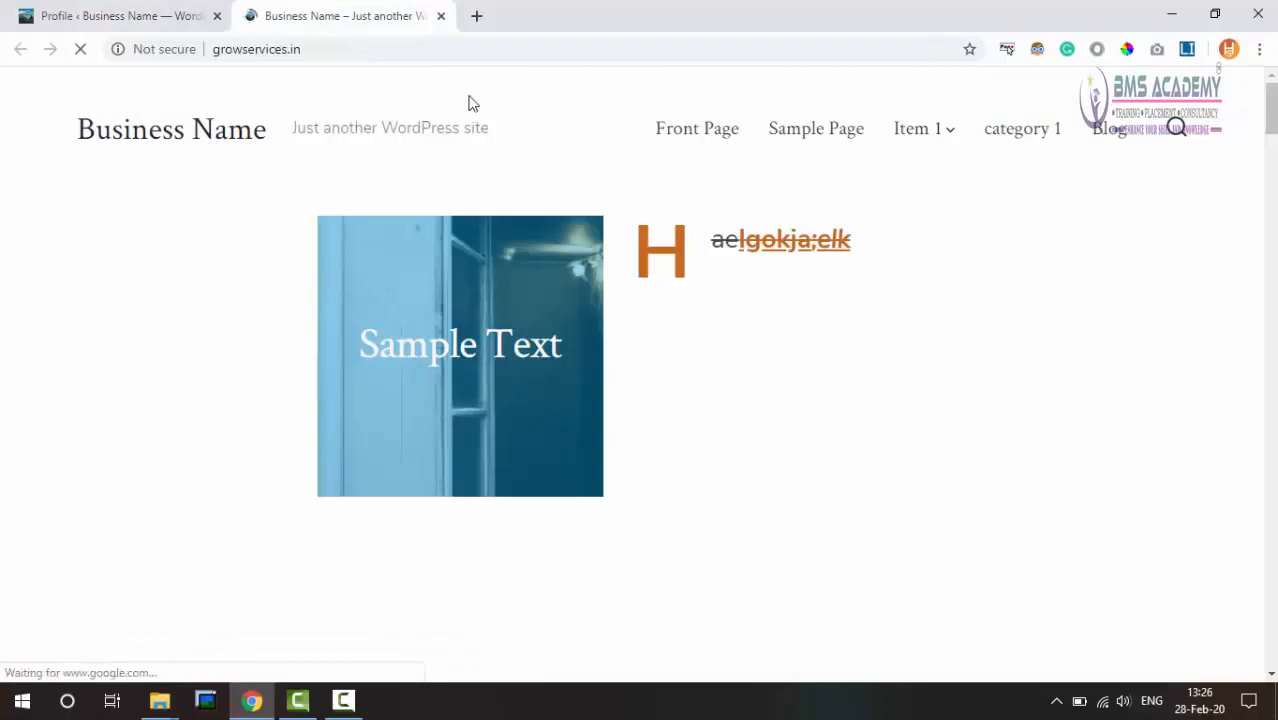
{"action": "left_click", "coordinate": [137, 12]}
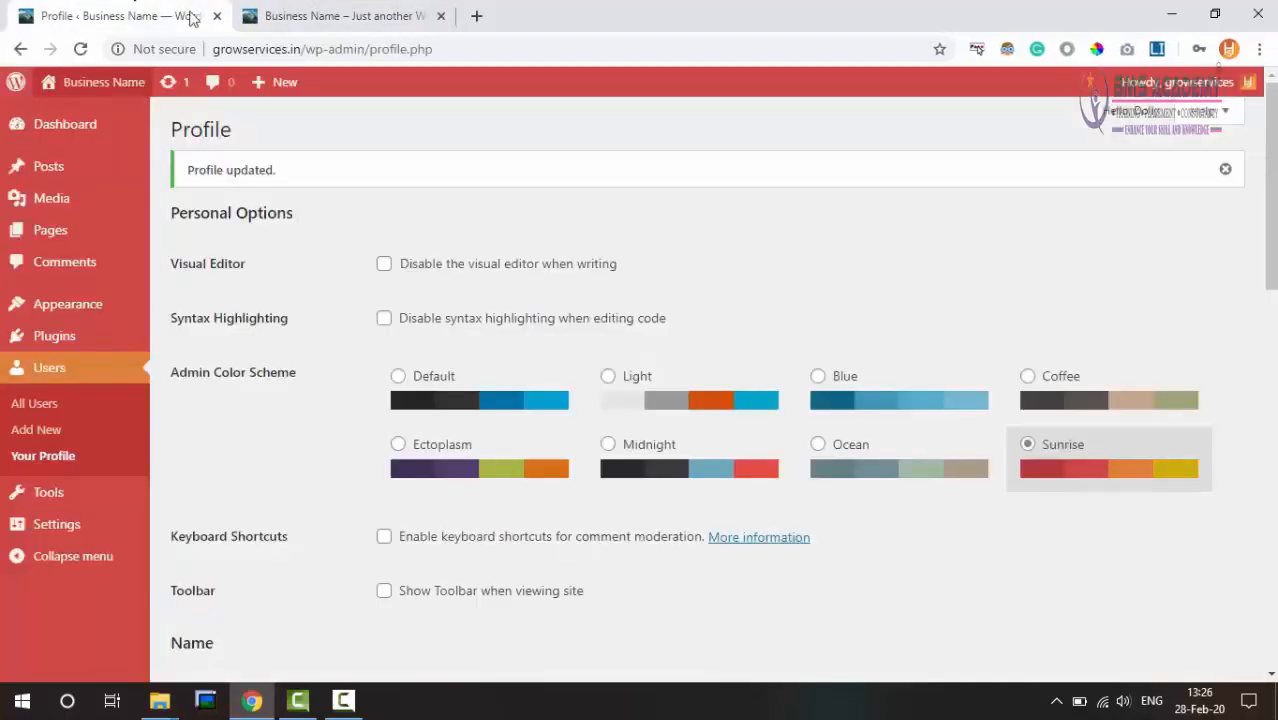
{"action": "left_click", "coordinate": [371, 12]}
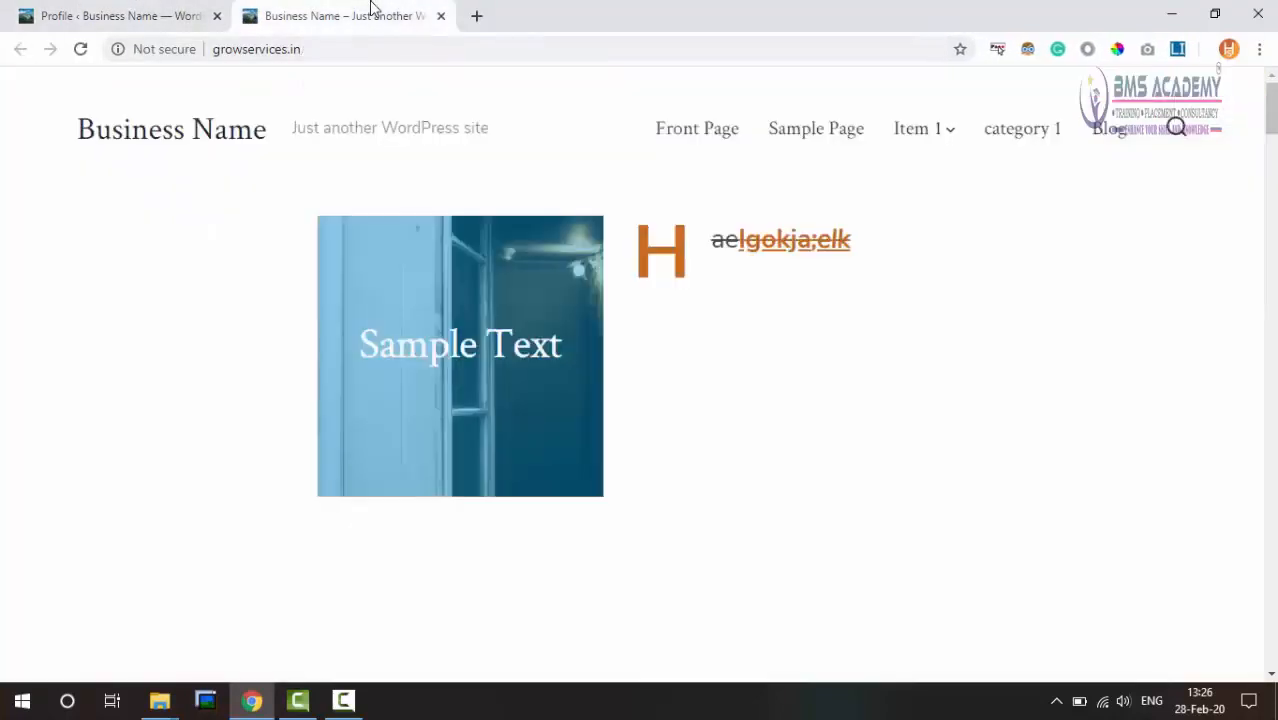
{"action": "scroll", "coordinate": [470, 256], "scroll_direction": "down", "scroll_amount": 5}
{"action": "scroll", "coordinate": [475, 264], "scroll_direction": "down", "scroll_amount": 6}
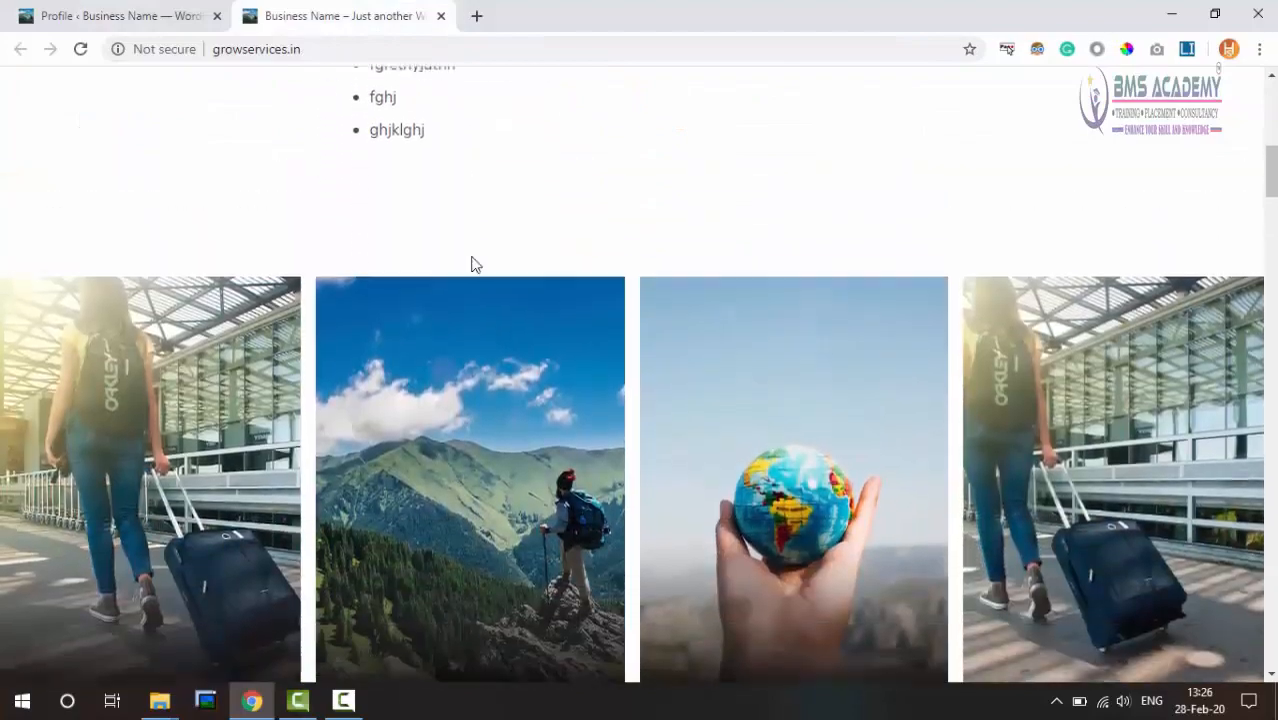
{"action": "scroll", "coordinate": [473, 118], "scroll_direction": "up", "scroll_amount": 4}
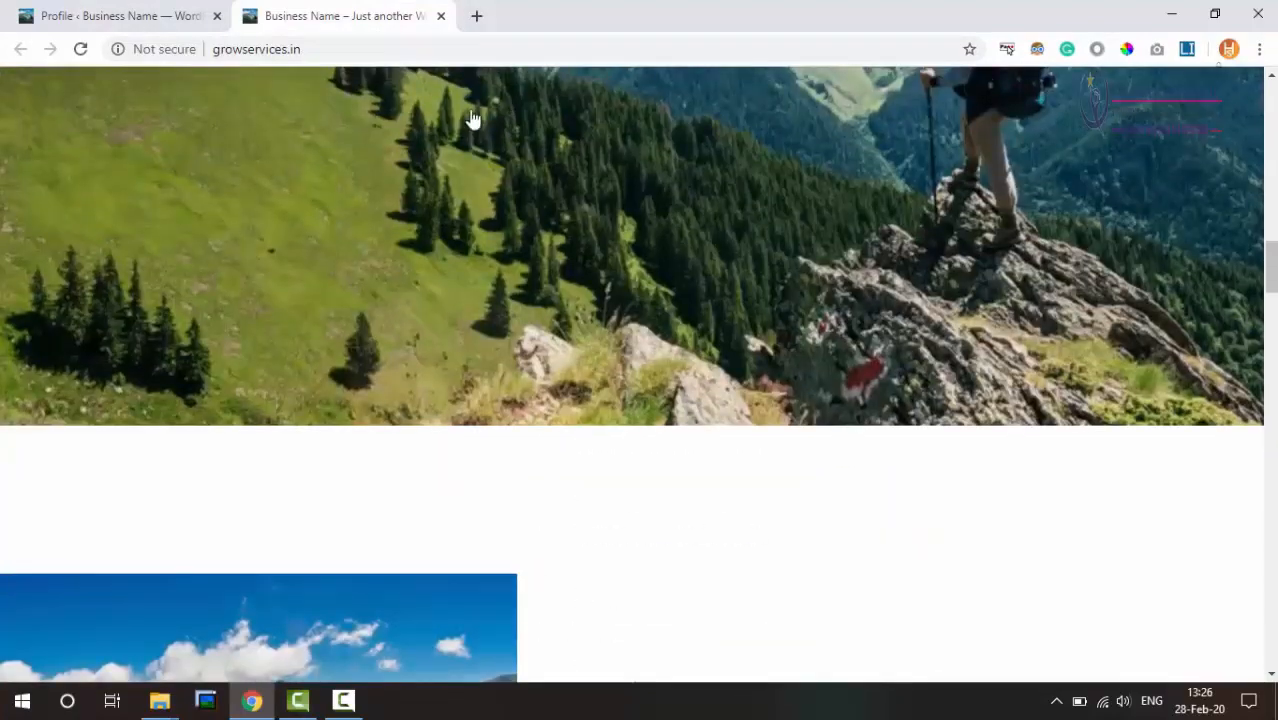
Return to the profile page, turn on Show Toolbar when viewing site, and update the profile
{"action": "left_click", "coordinate": [100, 8]}
{"action": "scroll", "coordinate": [456, 439], "scroll_direction": "down", "scroll_amount": 4}
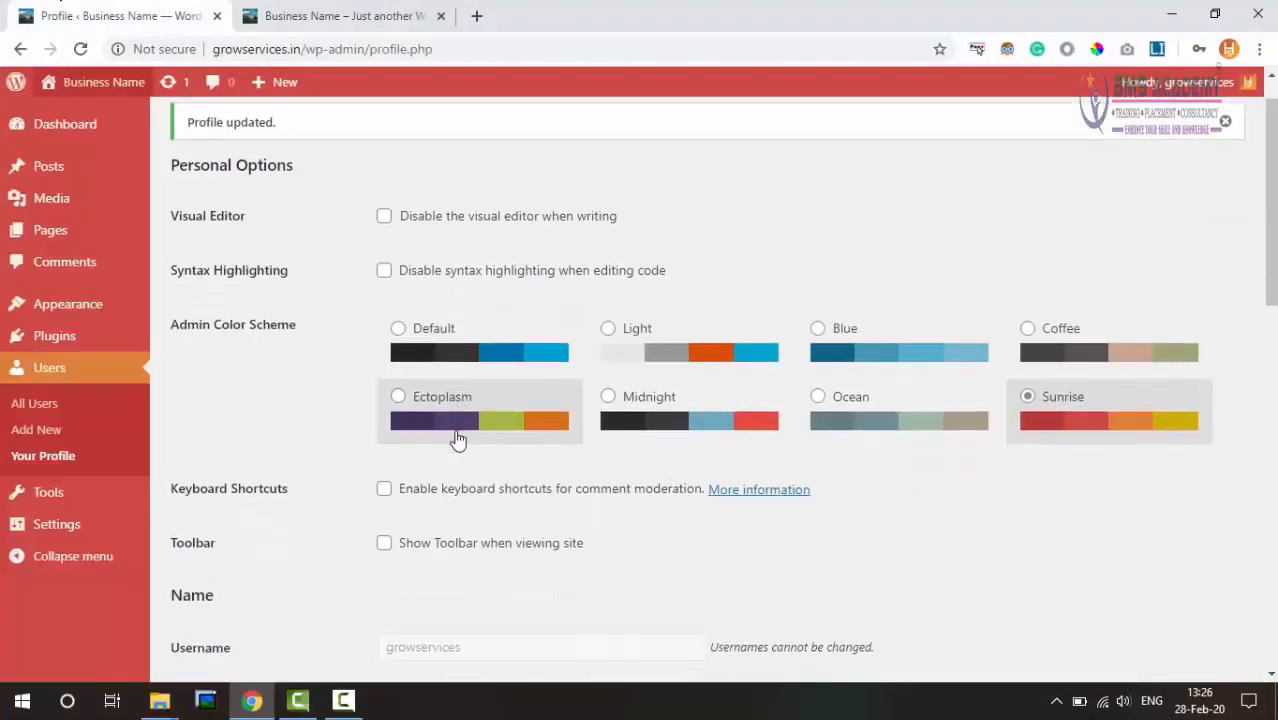
{"action": "scroll", "coordinate": [456, 439], "scroll_direction": "down", "scroll_amount": 2}
{"action": "scroll", "coordinate": [456, 445], "scroll_direction": "up", "scroll_amount": 6}
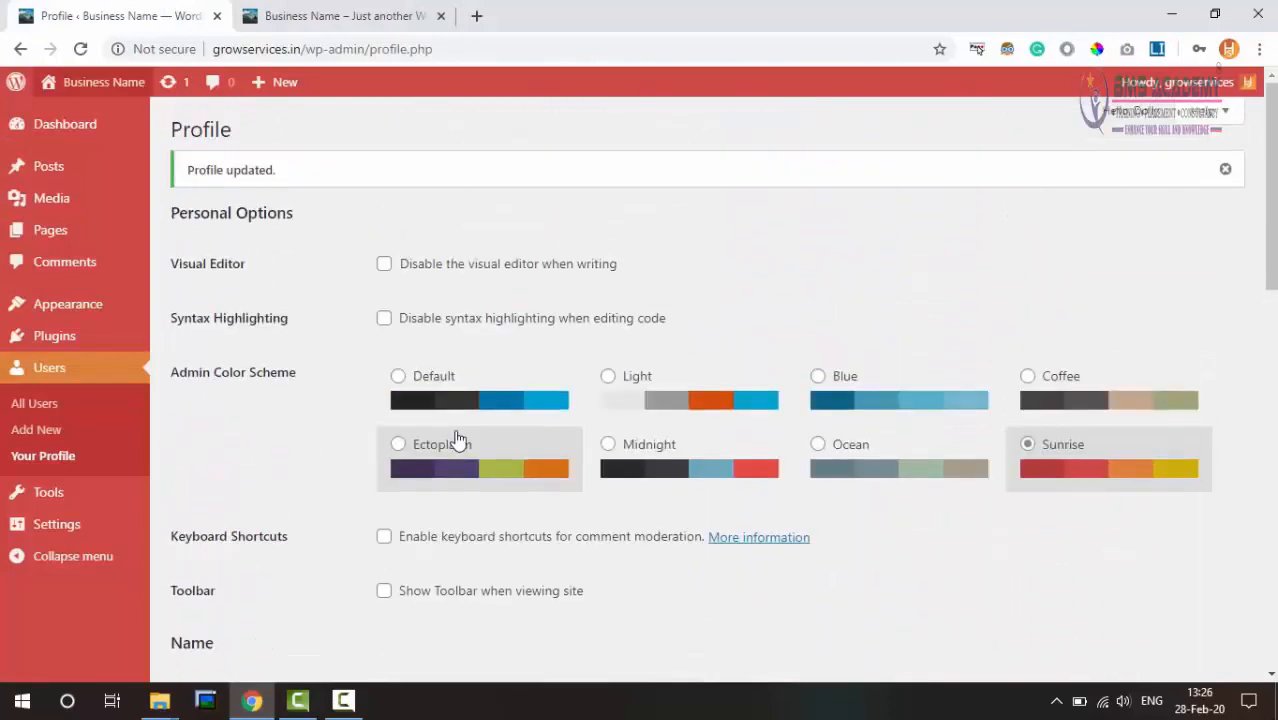
{"action": "scroll", "coordinate": [440, 480], "scroll_direction": "down", "scroll_amount": 1}
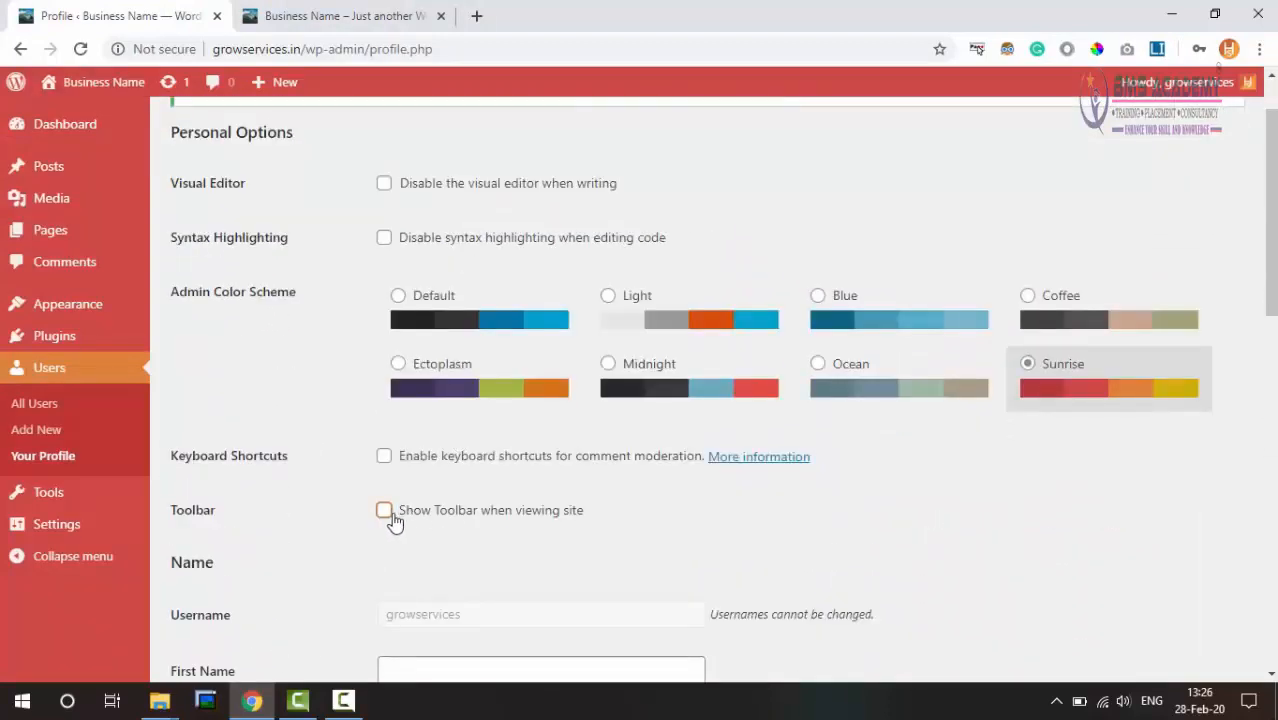
{"action": "scroll", "coordinate": [542, 472], "scroll_direction": "down", "scroll_amount": 12}
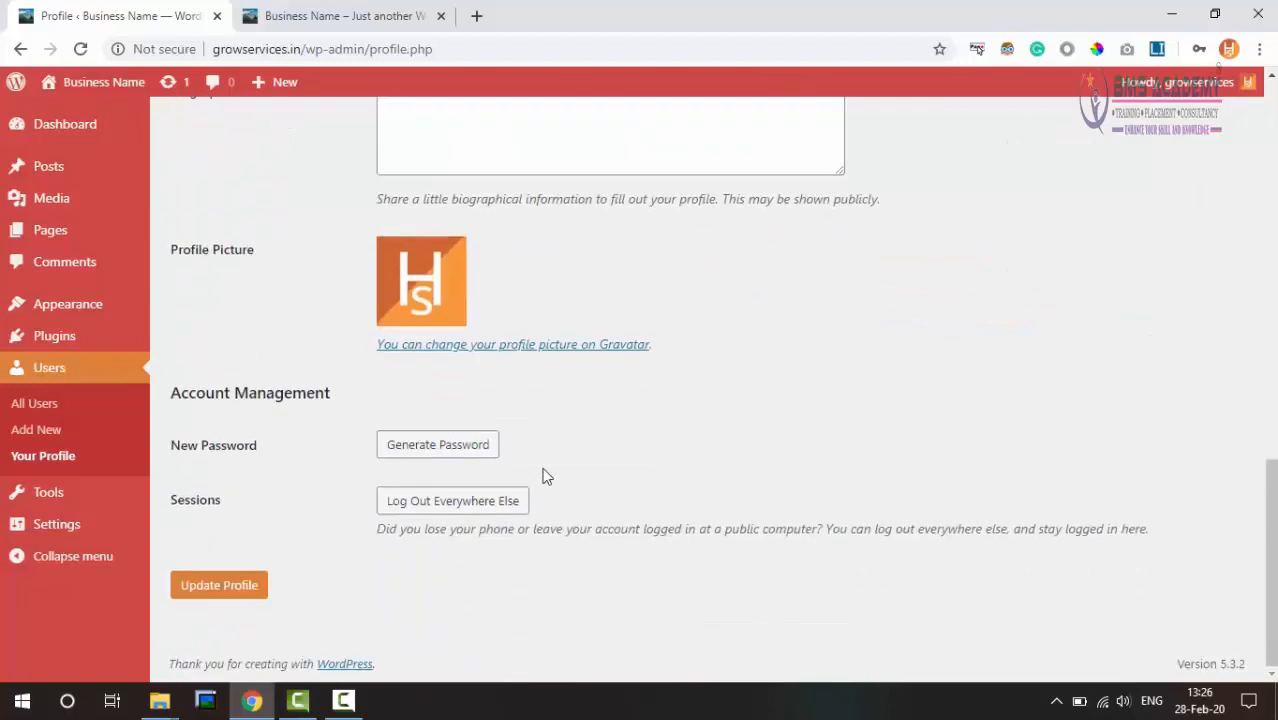
{"action": "left_click", "coordinate": [227, 582]}
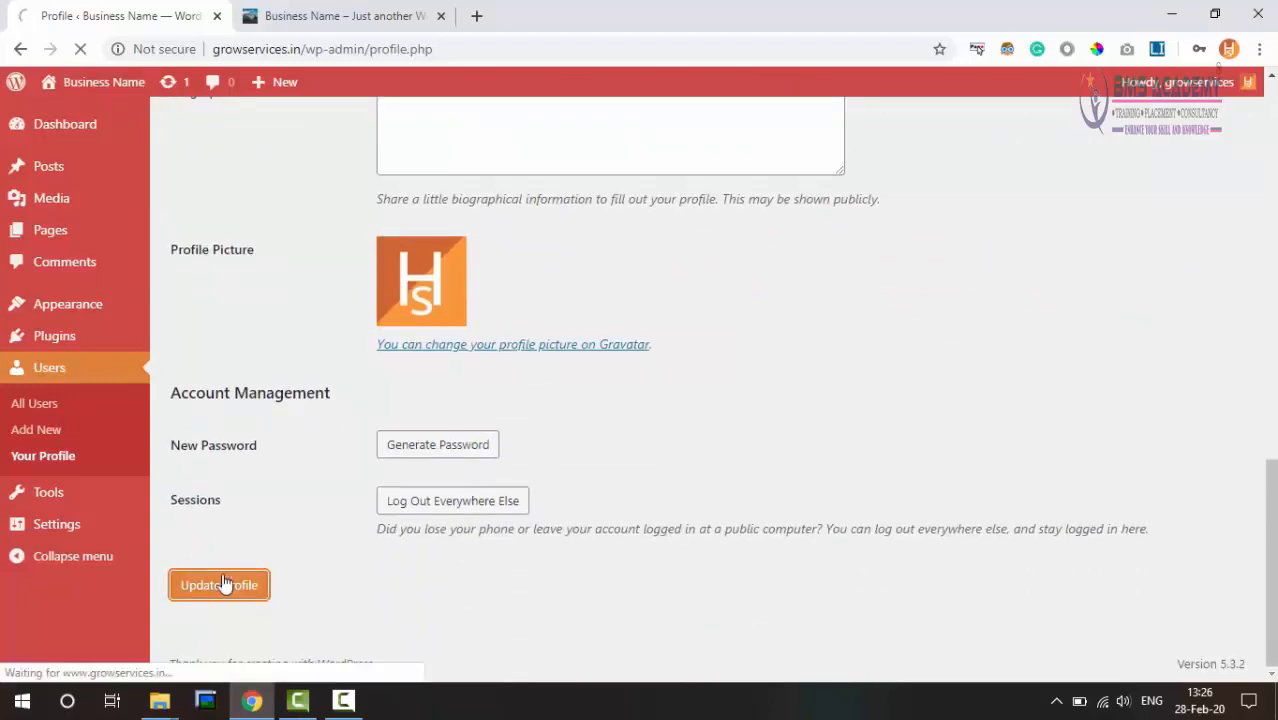
Reload the site's front page to check for the toolbar, and return to the profile's Name section
{"action": "left_click", "coordinate": [330, 12]}
{"action": "left_click", "coordinate": [77, 56]}
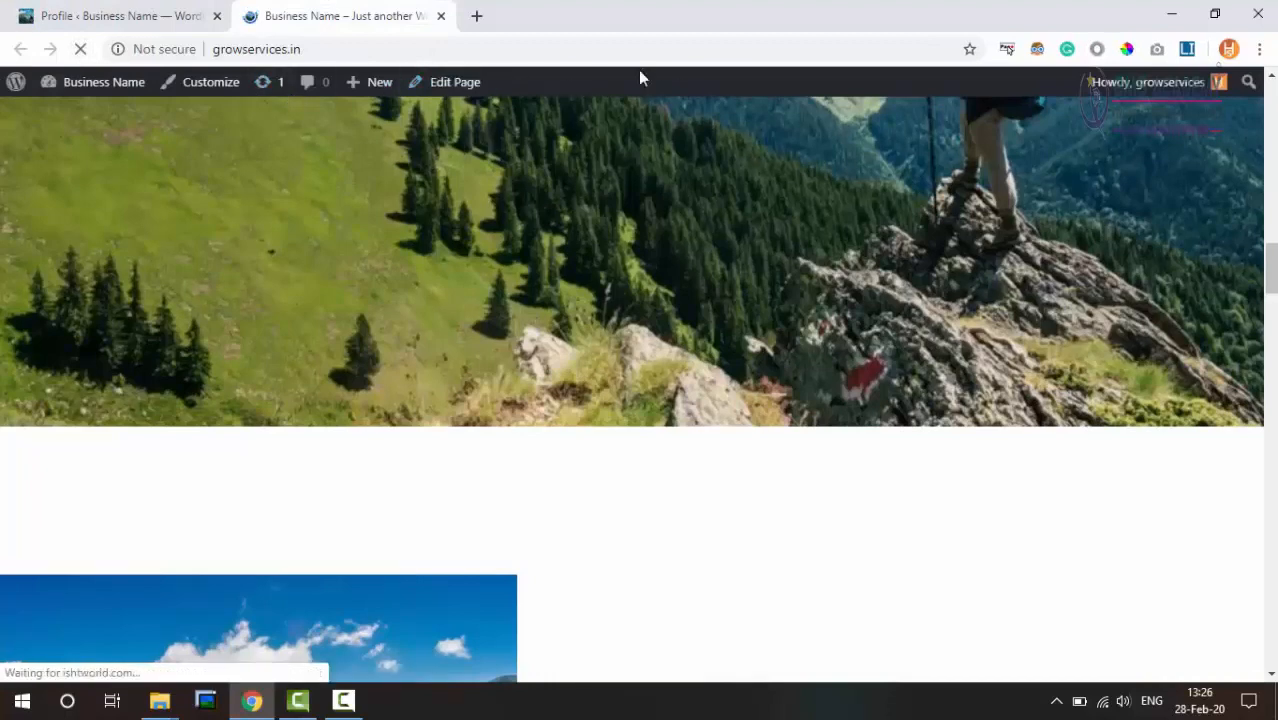
{"action": "left_click", "coordinate": [127, 12]}
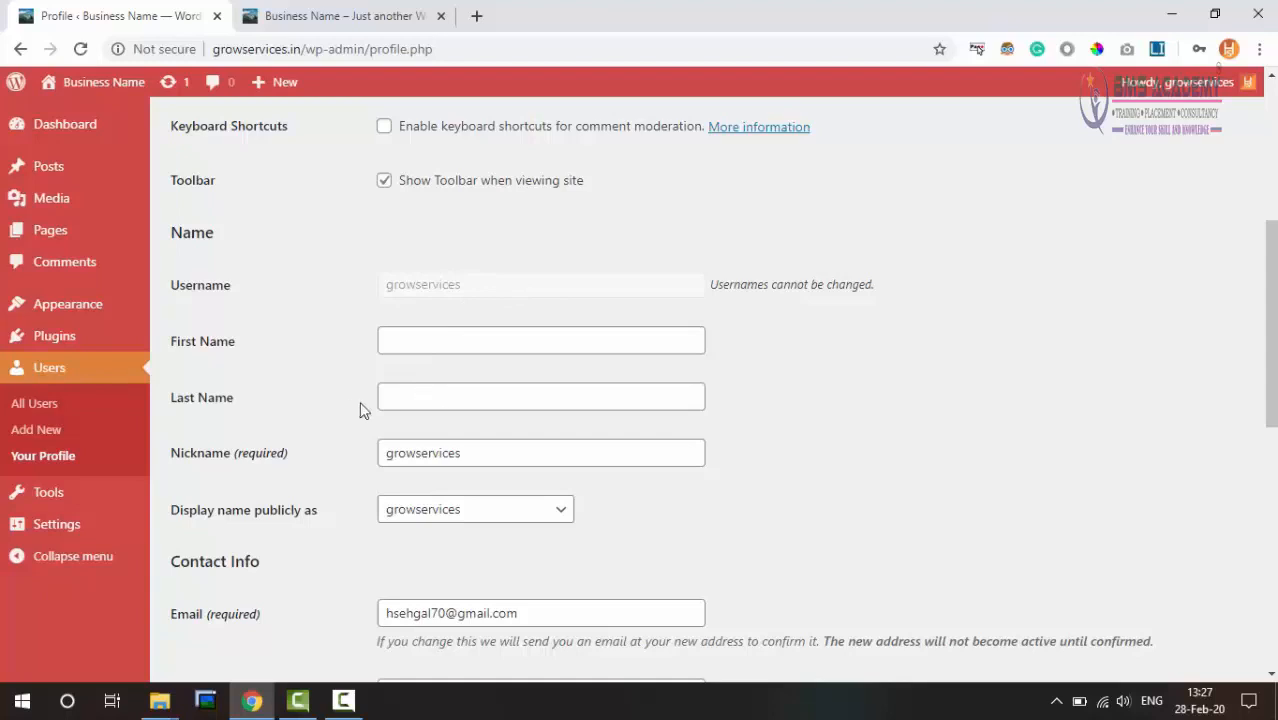
{"action": "scroll", "coordinate": [355, 410], "scroll_direction": "down", "scroll_amount": 1}
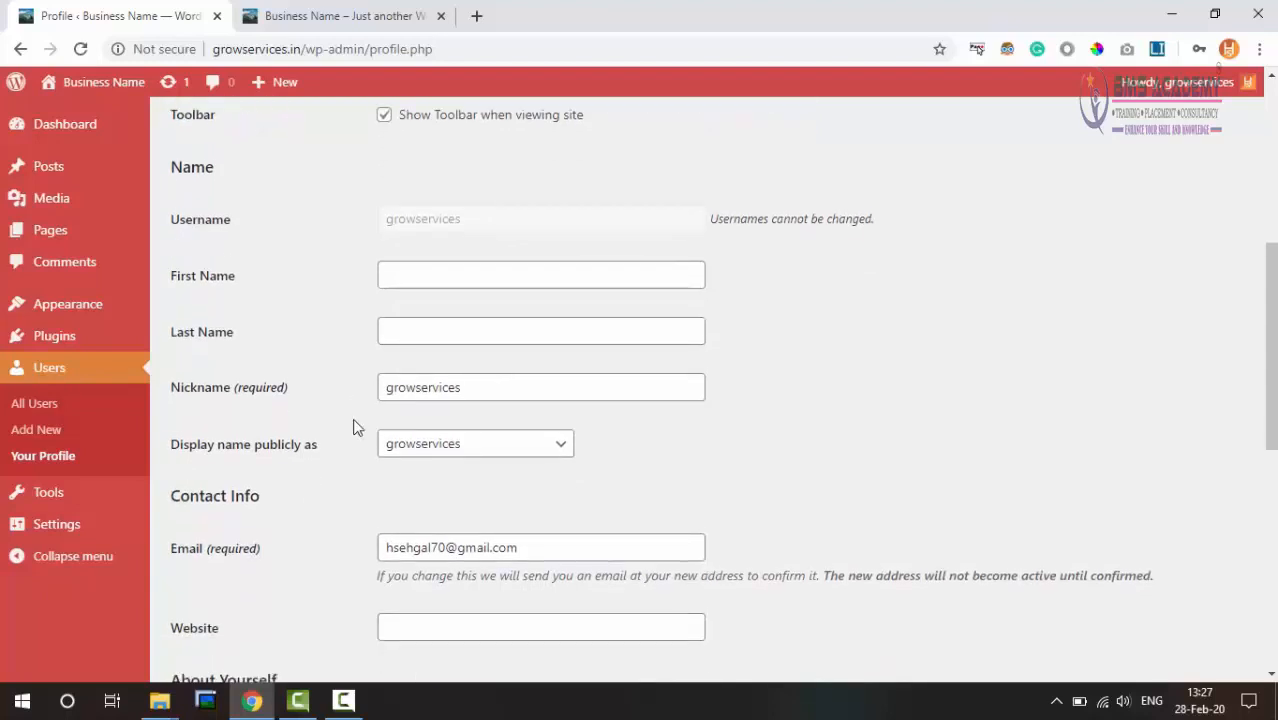
{"action": "scroll", "coordinate": [355, 428], "scroll_direction": "down", "scroll_amount": 1}
Open the site's Blog page and examine the author name shown under its posts
{"action": "left_click", "coordinate": [318, 14]}
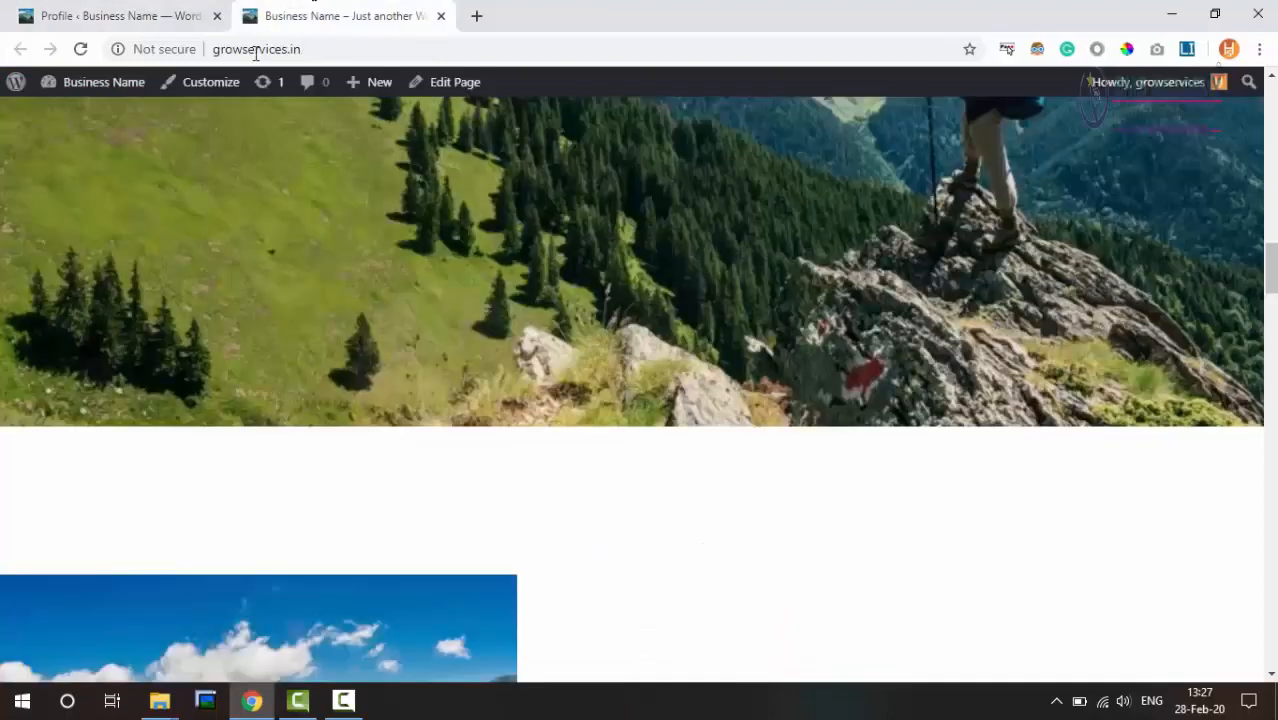
{"action": "scroll", "coordinate": [670, 227], "scroll_direction": "up", "scroll_amount": 10}
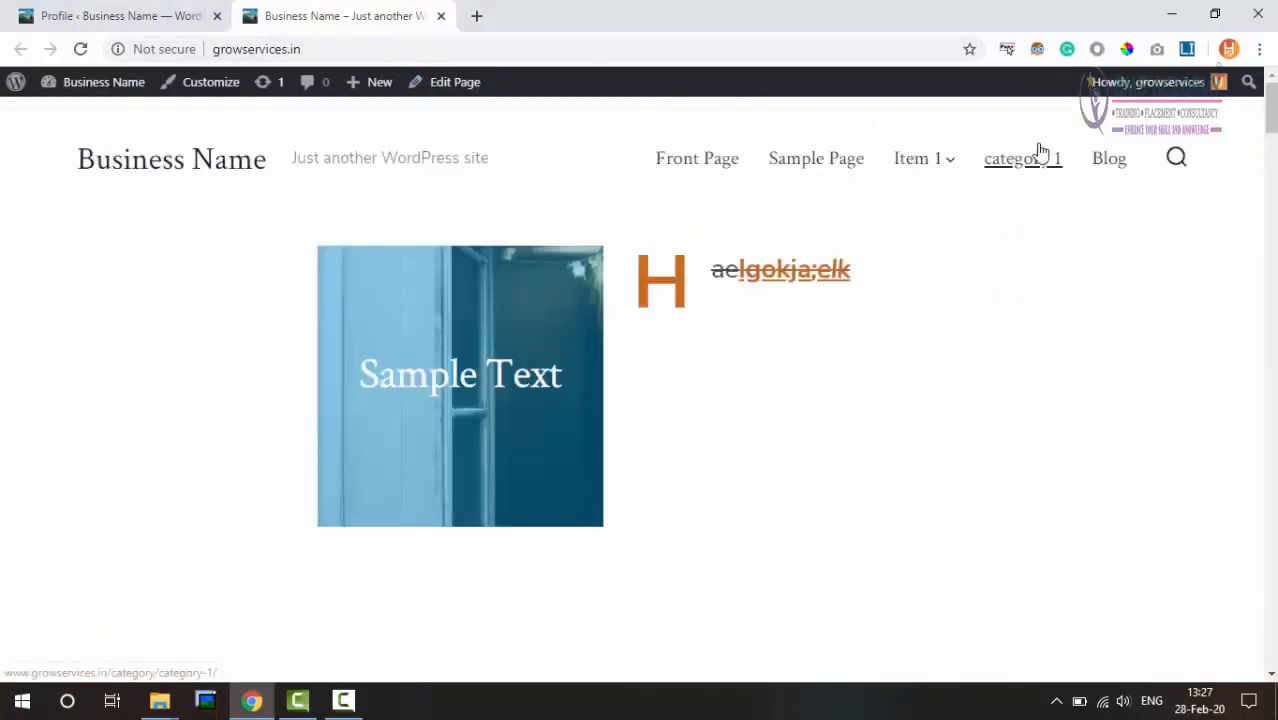
{"action": "left_click", "coordinate": [1105, 164]}
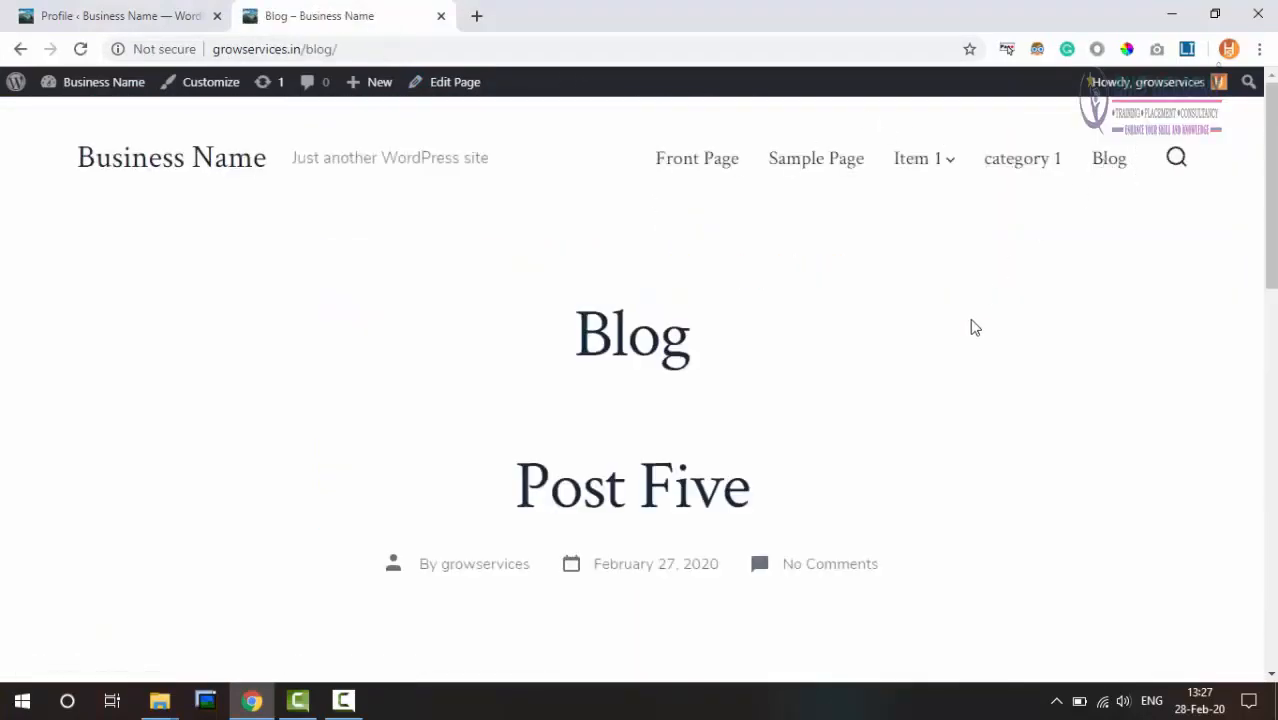
{"action": "scroll", "coordinate": [968, 330], "scroll_direction": "down", "scroll_amount": 3}
{"action": "scroll", "coordinate": [971, 338], "scroll_direction": "down", "scroll_amount": 1}
{"action": "scroll", "coordinate": [971, 338], "scroll_direction": "up", "scroll_amount": 1}
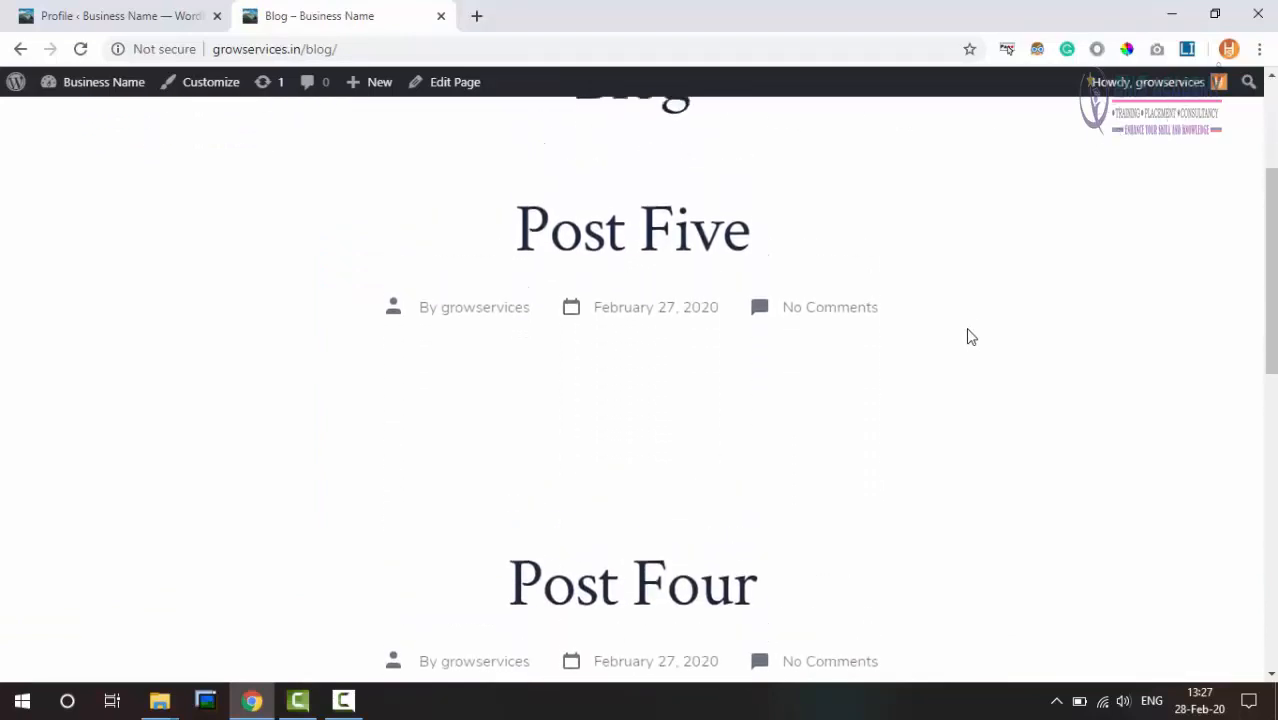
Change the profile's nickname to "grow" and update the profile
{"action": "left_click", "coordinate": [86, 14]}
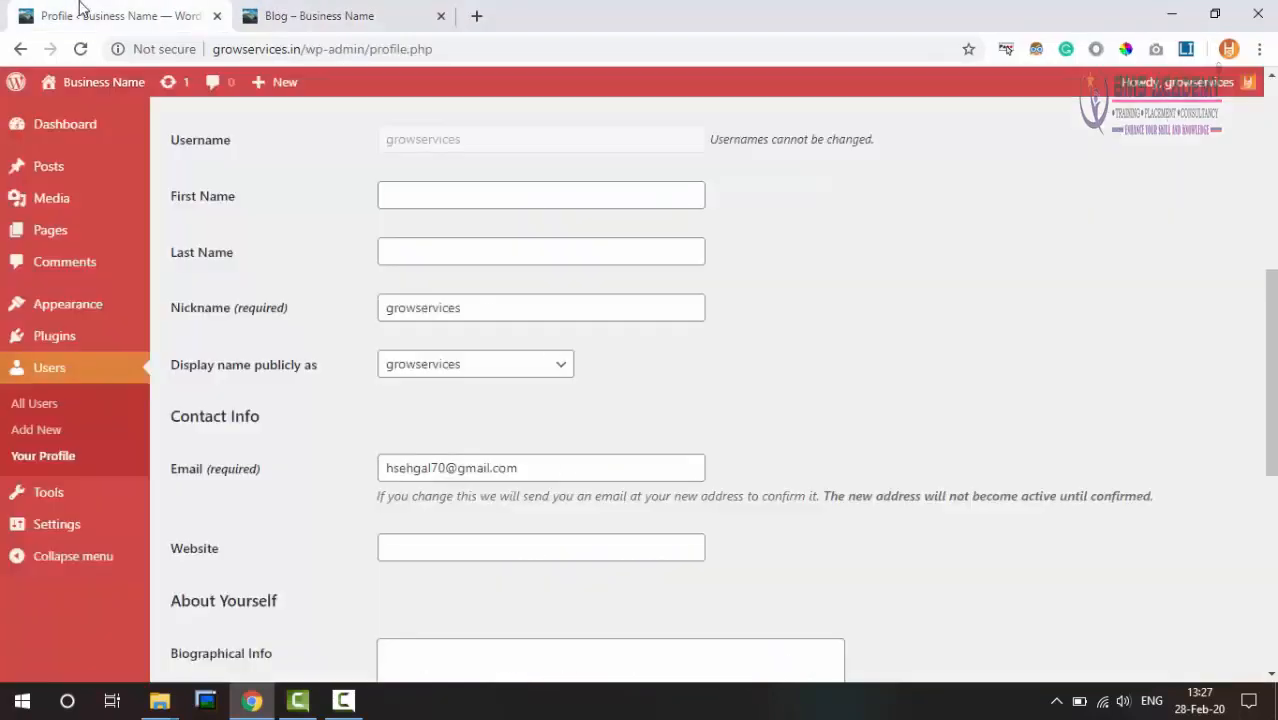
{"action": "left_click", "coordinate": [451, 366]}
{"action": "left_click", "coordinate": [451, 366]}
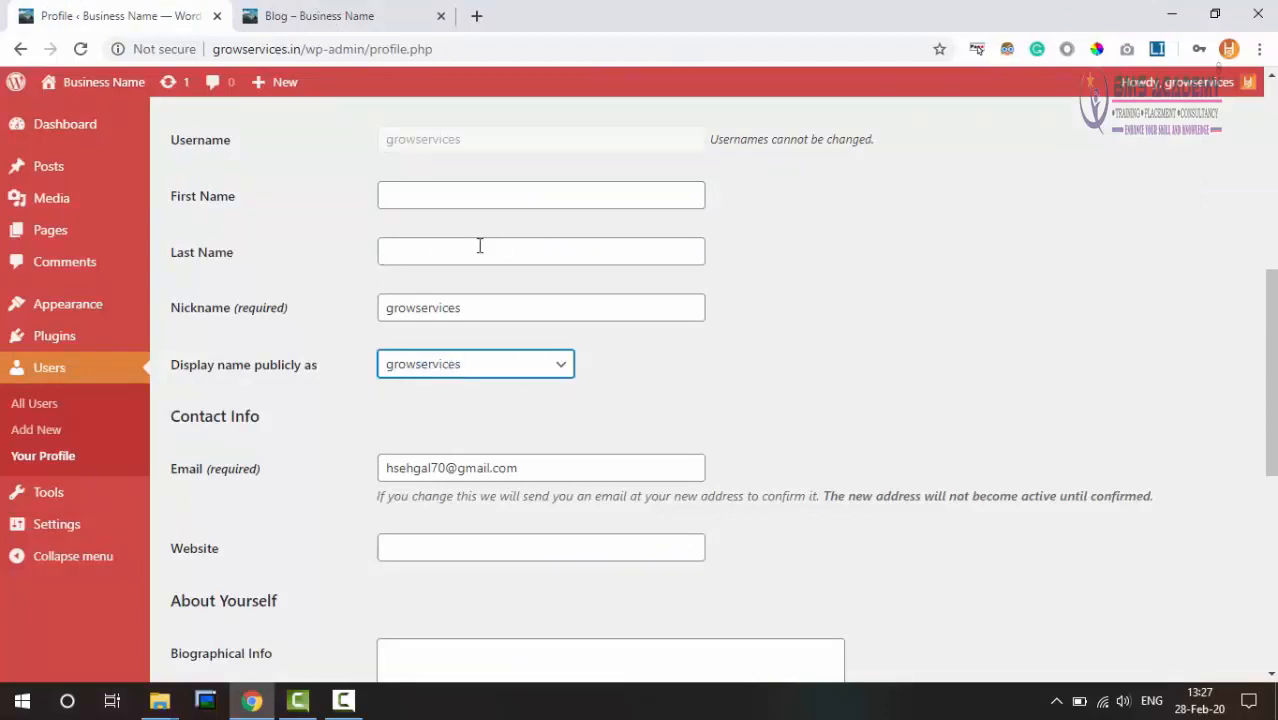
{"action": "double_click", "coordinate": [499, 307]}
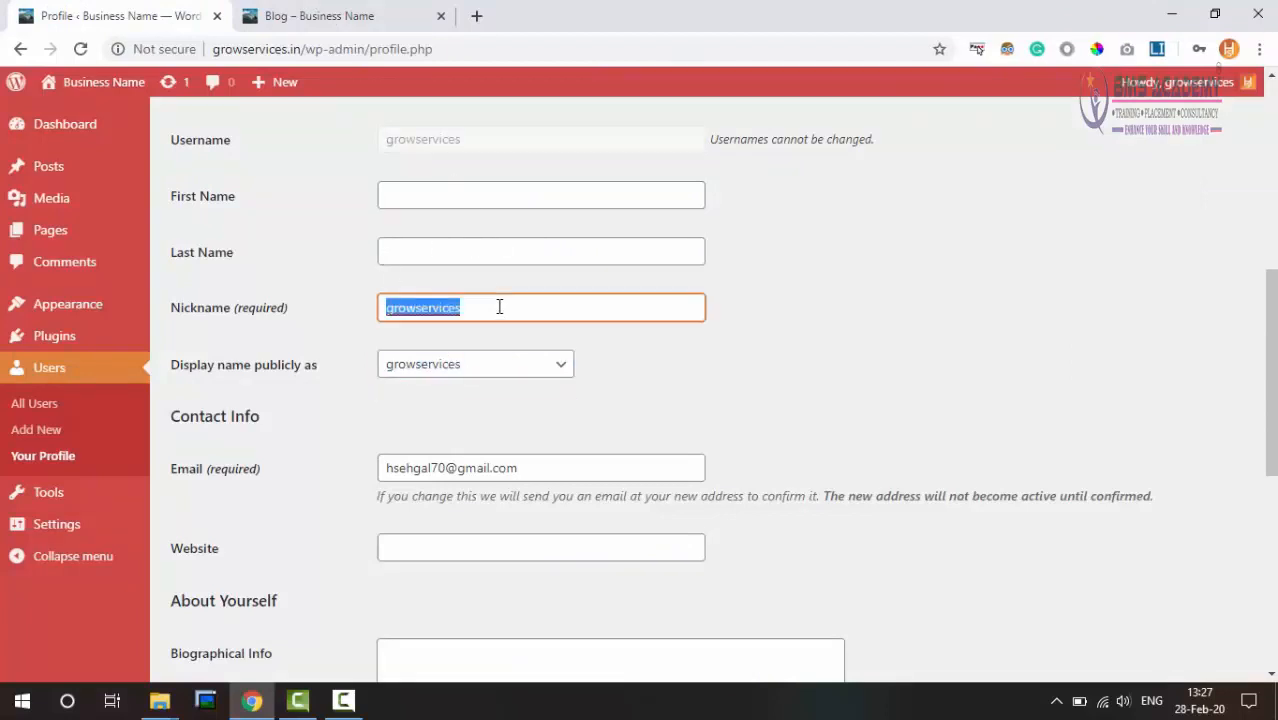
{"action": "type", "text": "gor"}
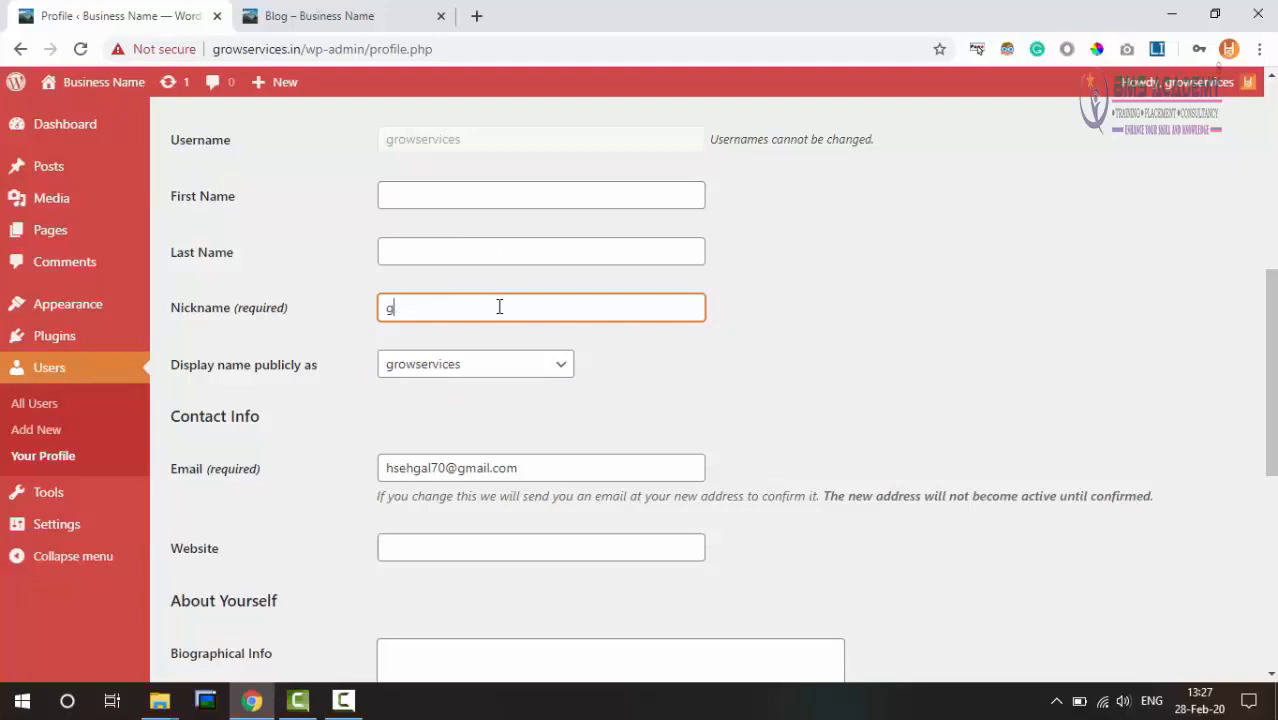
{"action": "scroll", "coordinate": [760, 366], "scroll_direction": "down", "scroll_amount": 6}
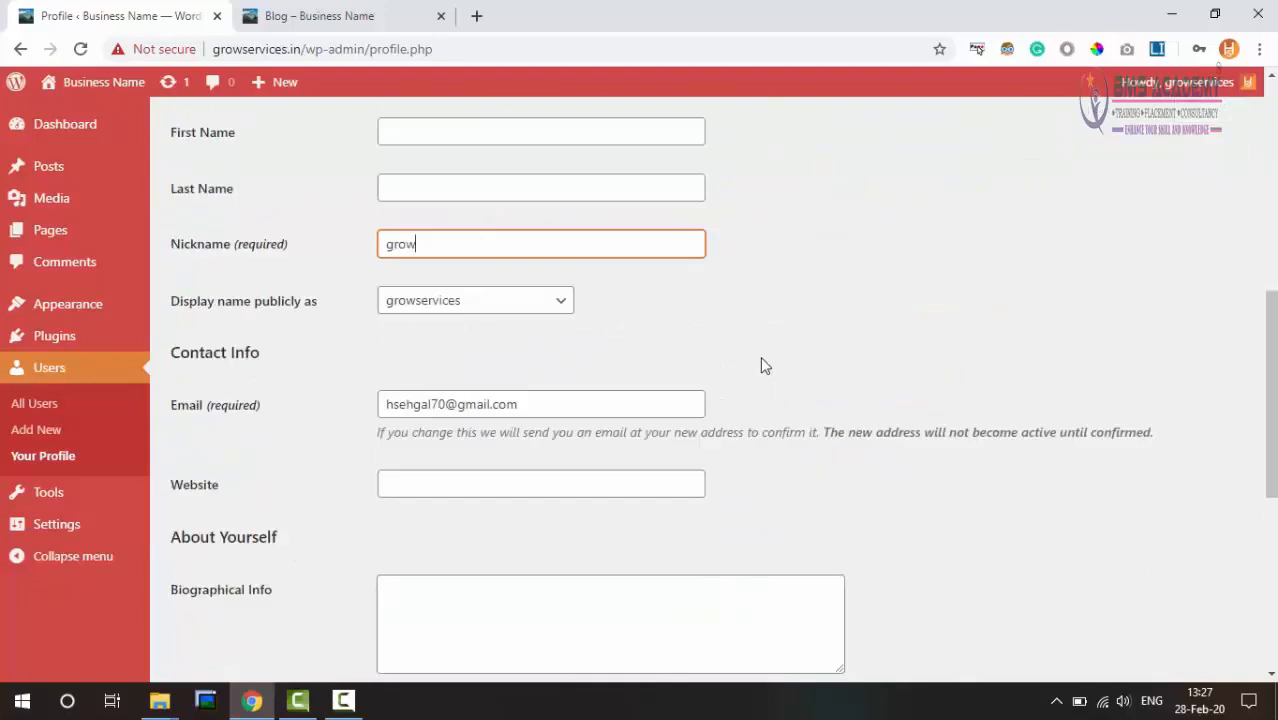
{"action": "left_click", "coordinate": [223, 586]}
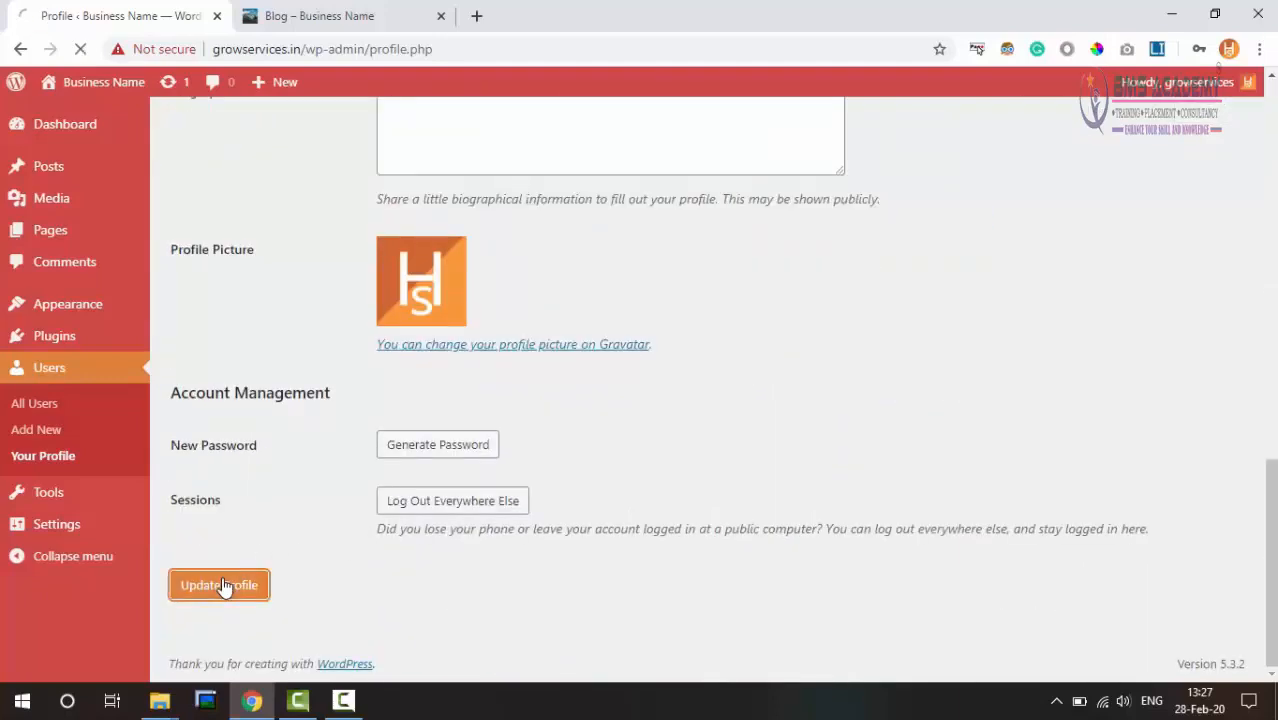
Set the publicly displayed name to "grow" and update the profile
{"action": "scroll", "coordinate": [505, 437], "scroll_direction": "down", "scroll_amount": 1}
{"action": "scroll", "coordinate": [505, 437], "scroll_direction": "down", "scroll_amount": 5}
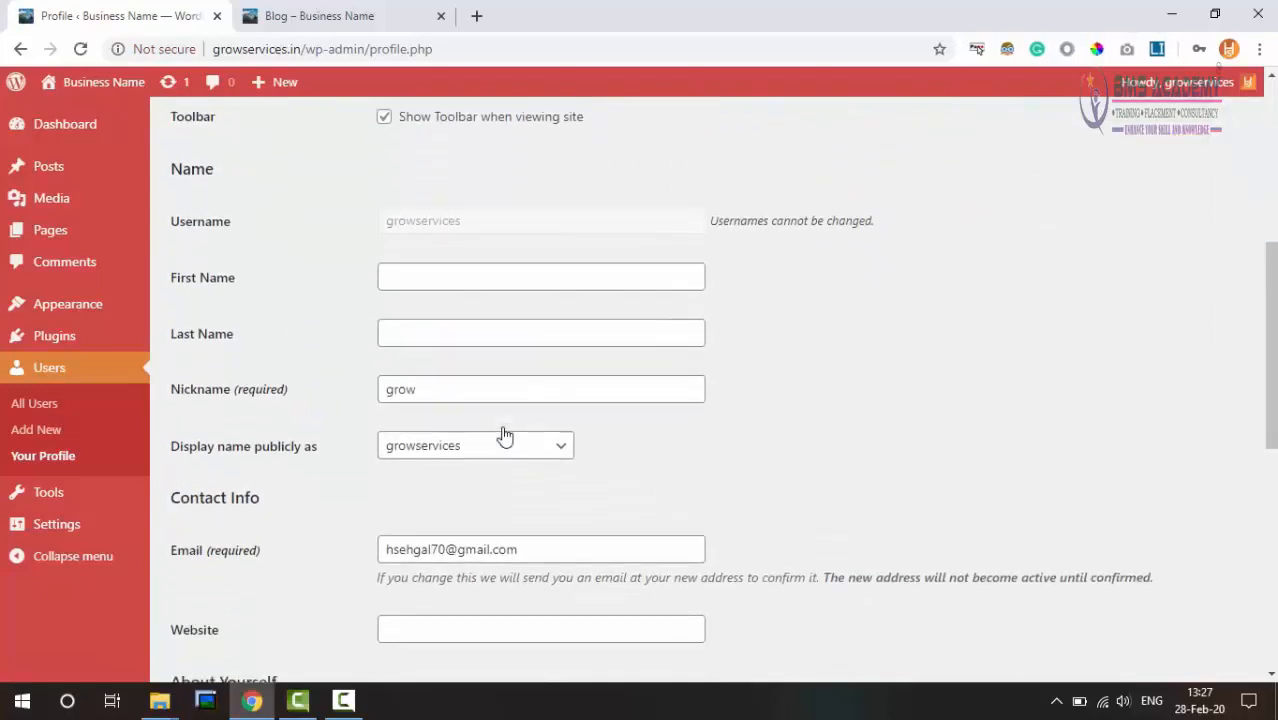
{"action": "left_click", "coordinate": [440, 417]}
{"action": "left_click", "coordinate": [440, 436]}
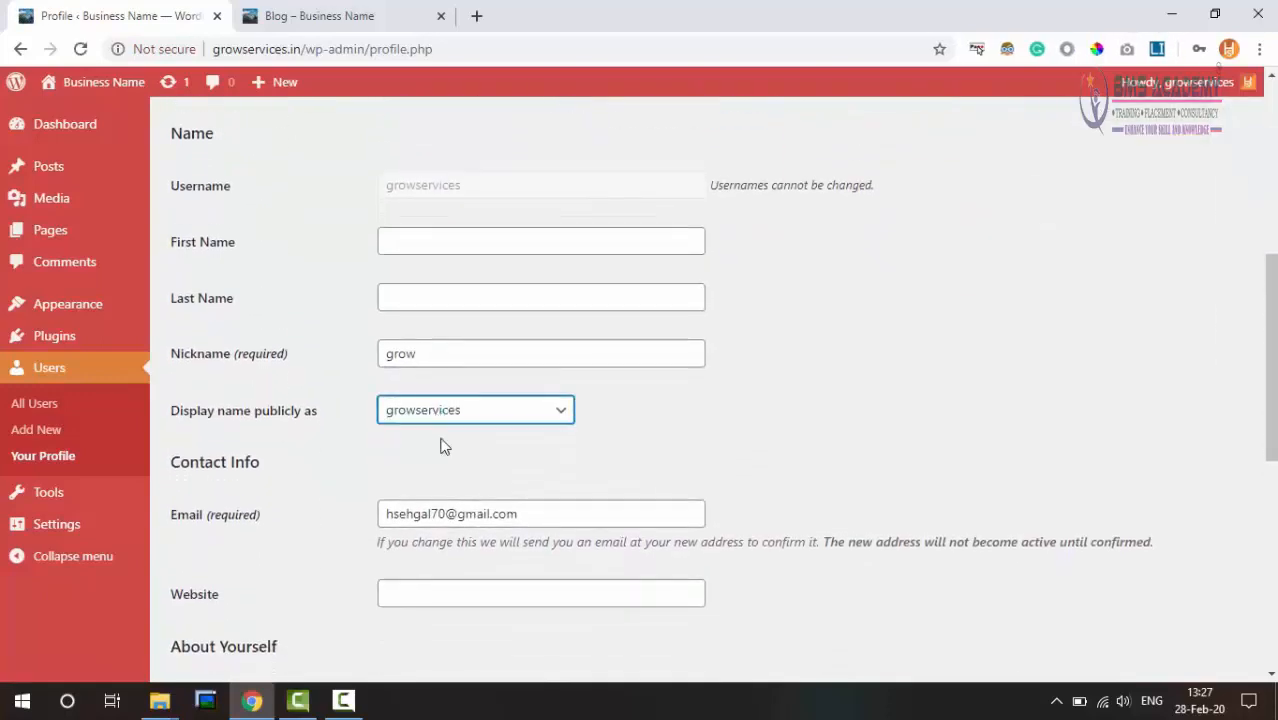
{"action": "scroll", "coordinate": [442, 442], "scroll_direction": "down", "scroll_amount": 6}
{"action": "left_click", "coordinate": [215, 586]}
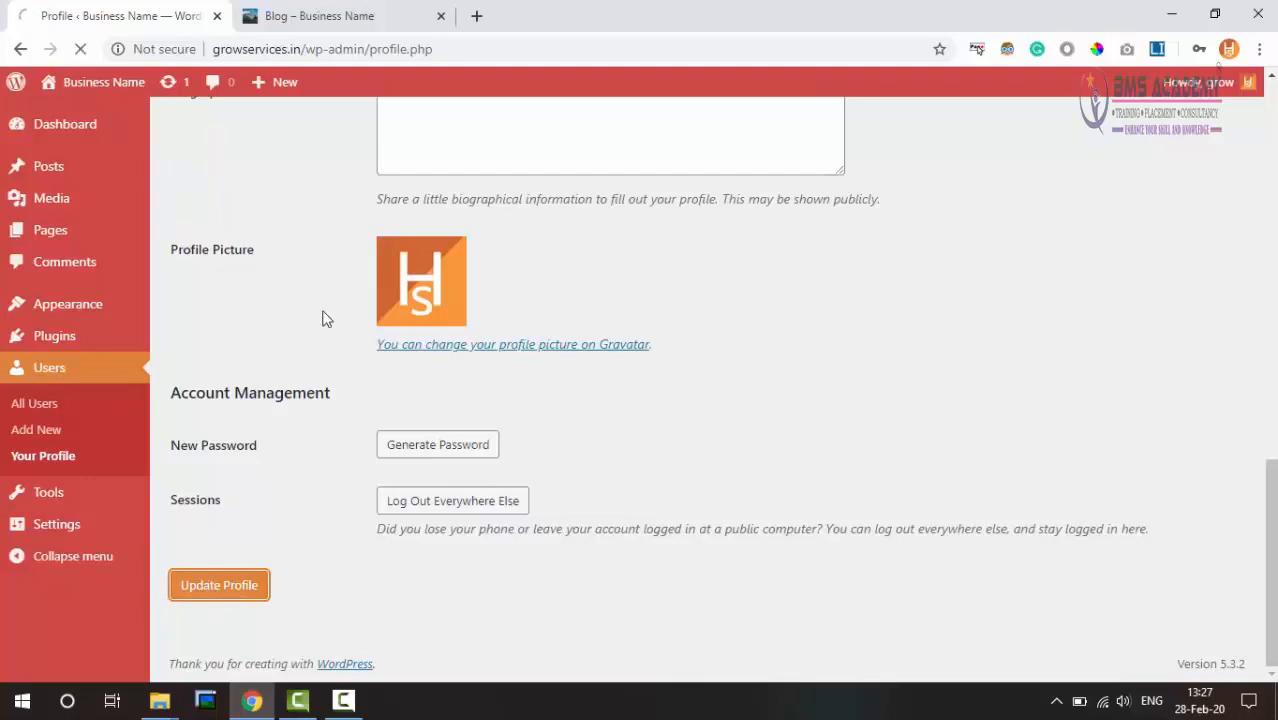
Reload the Blog page and check the author name under its posts
{"action": "left_click", "coordinate": [270, 16]}
{"action": "left_click", "coordinate": [81, 49]}
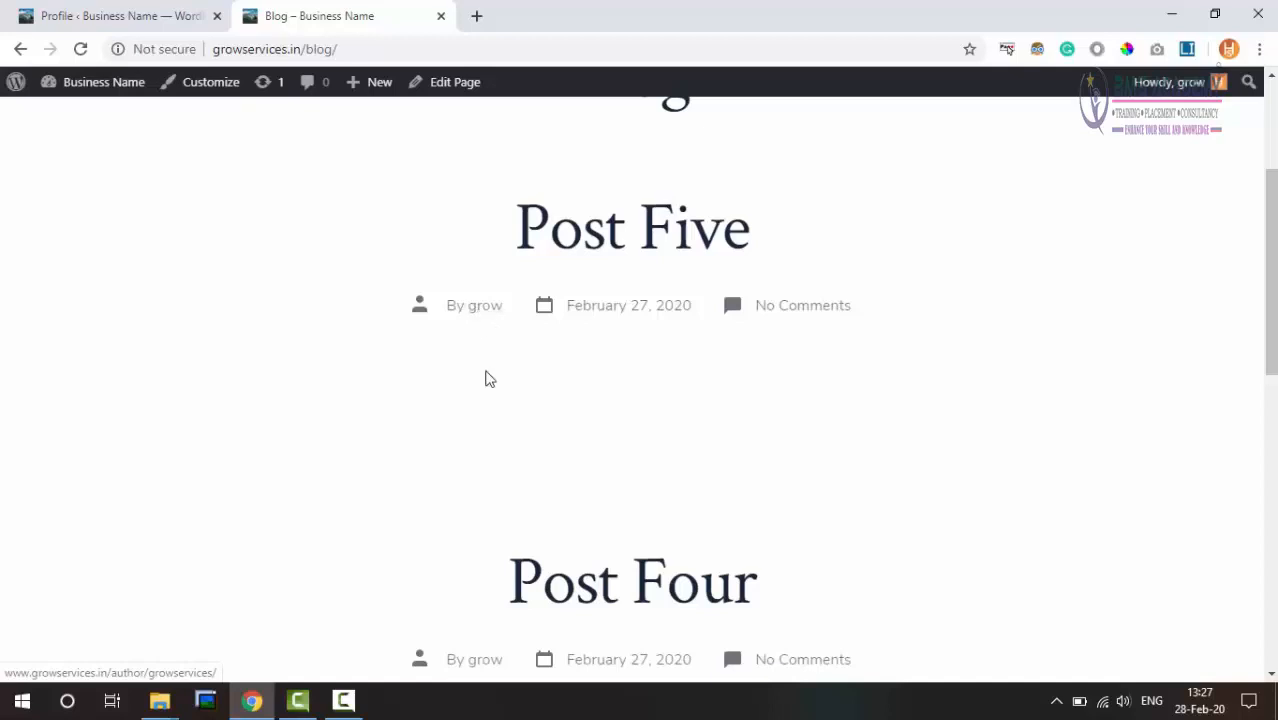
{"action": "scroll", "coordinate": [485, 377], "scroll_direction": "down", "scroll_amount": 3}
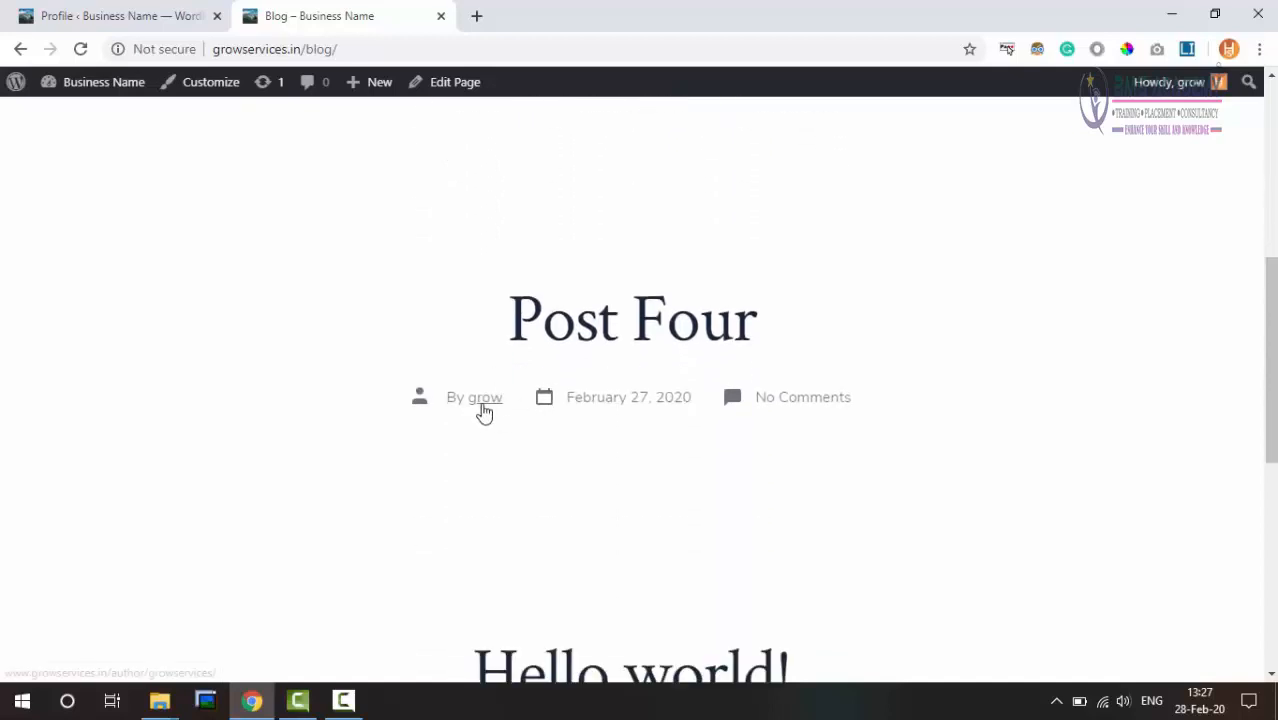
Return to the profile page and examine its Website, Biographical Info, Profile Picture and Account Management settings
{"action": "left_click", "coordinate": [115, 16]}
{"action": "scroll", "coordinate": [609, 457], "scroll_direction": "down", "scroll_amount": 7}
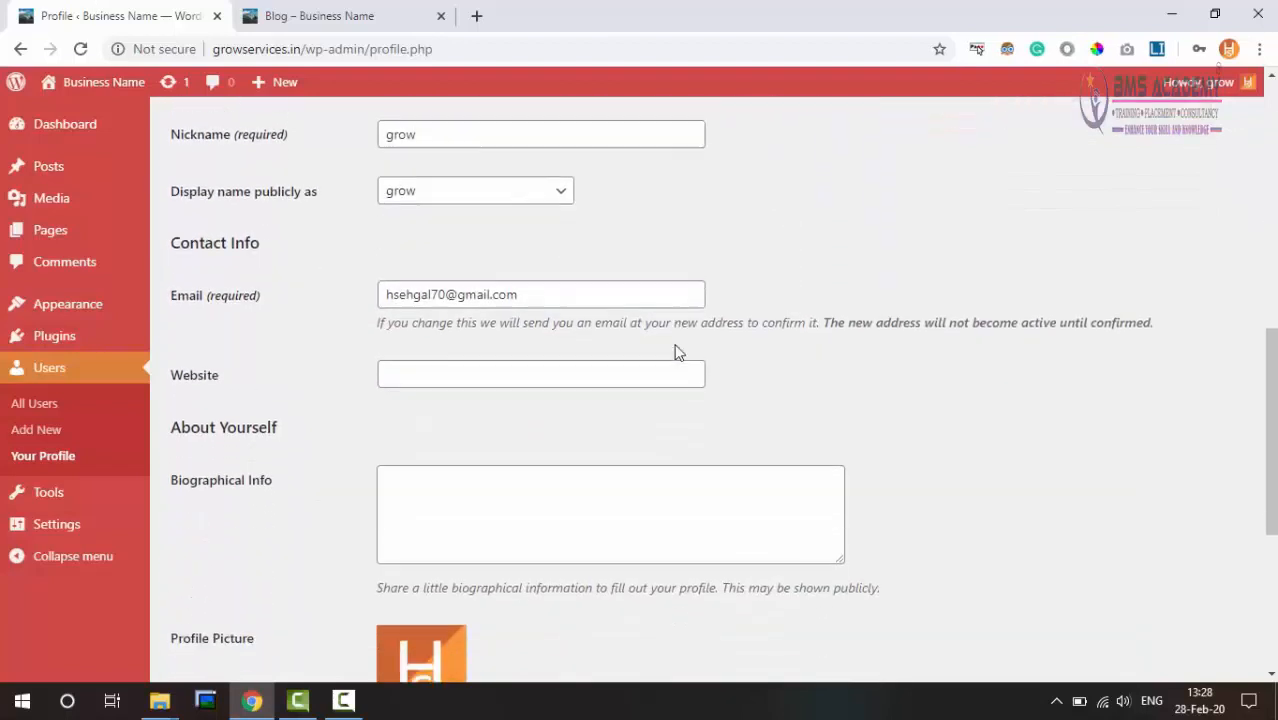
{"action": "left_click", "coordinate": [438, 368]}
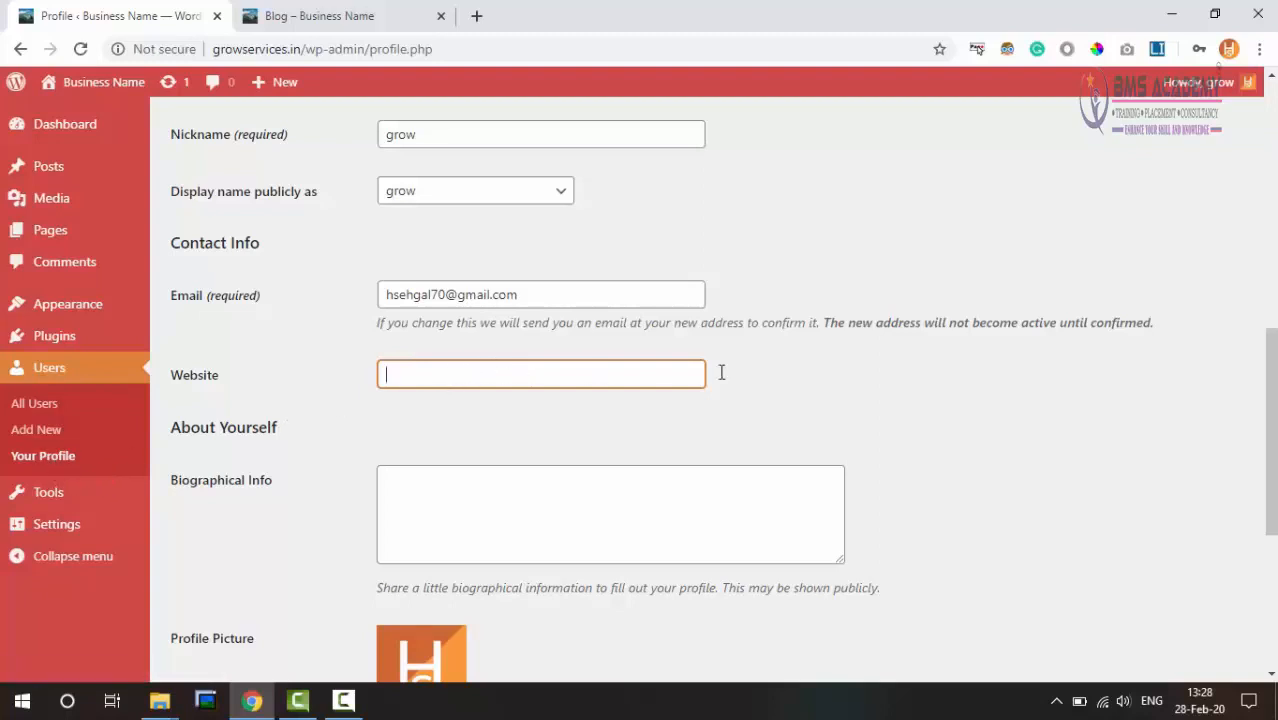
{"action": "scroll", "coordinate": [783, 371], "scroll_direction": "down", "scroll_amount": 2}
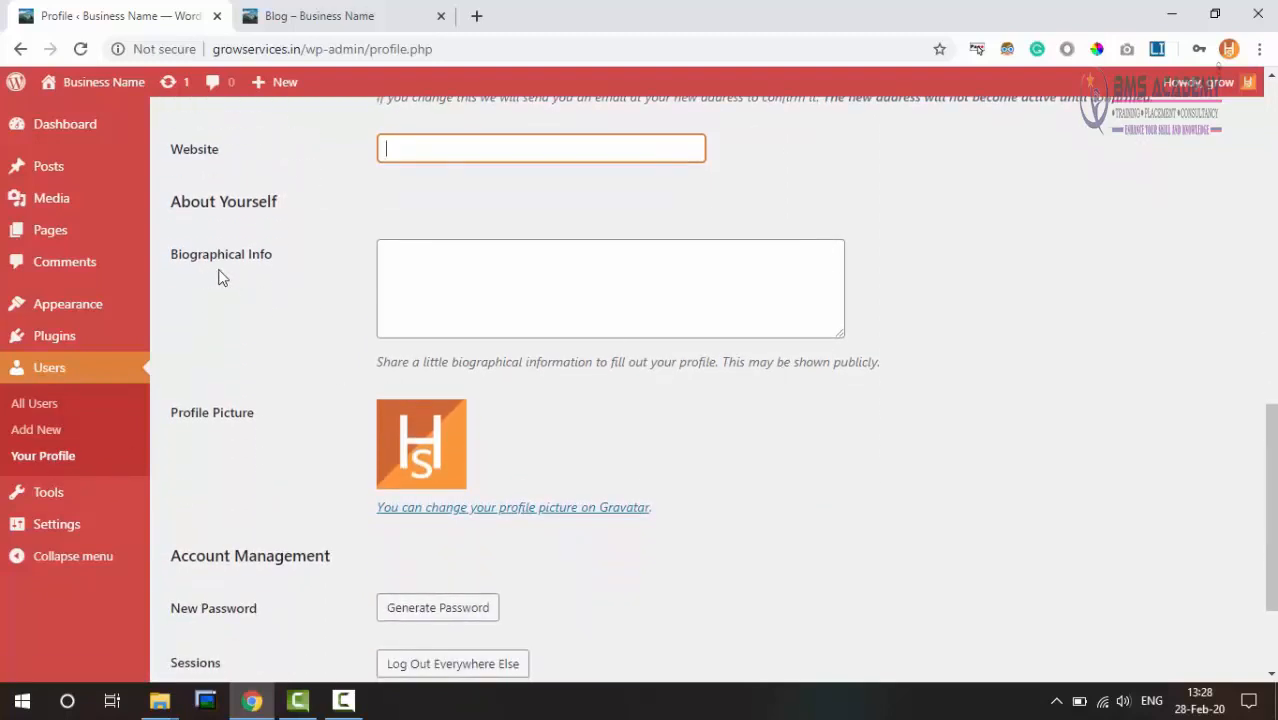
{"action": "left_click", "coordinate": [540, 273]}
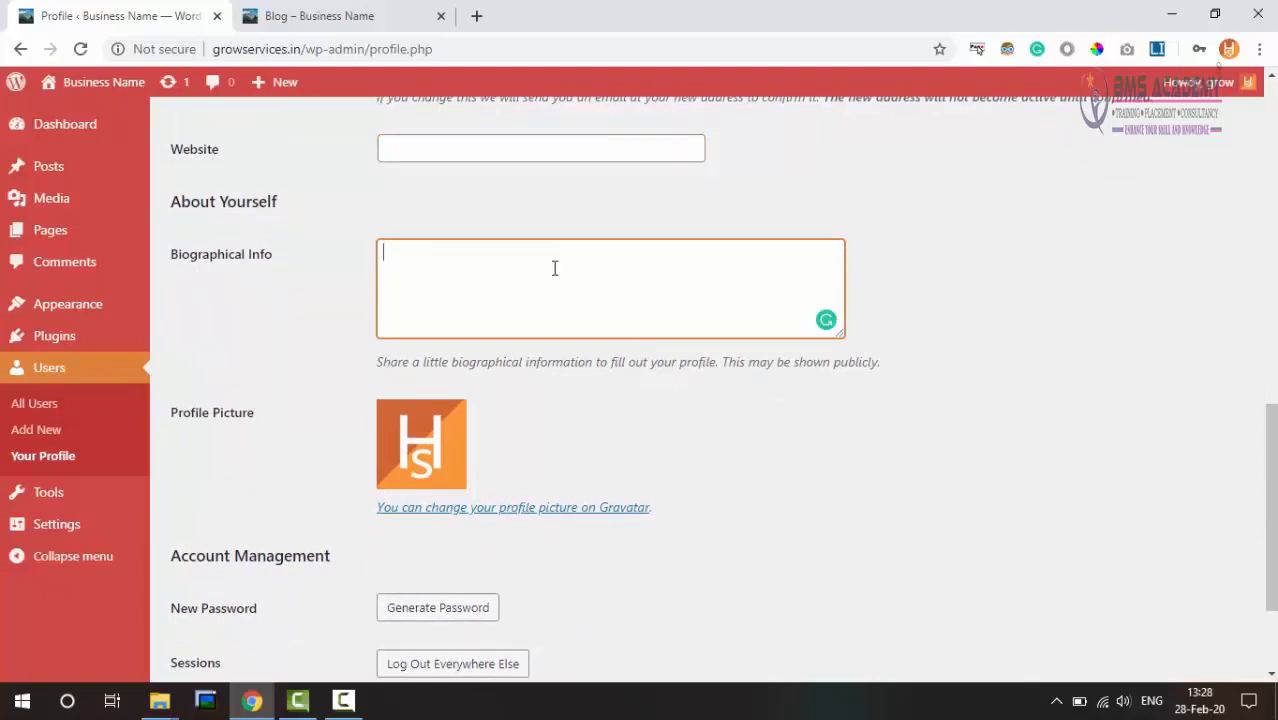
{"action": "scroll", "coordinate": [677, 345], "scroll_direction": "down", "scroll_amount": 2}
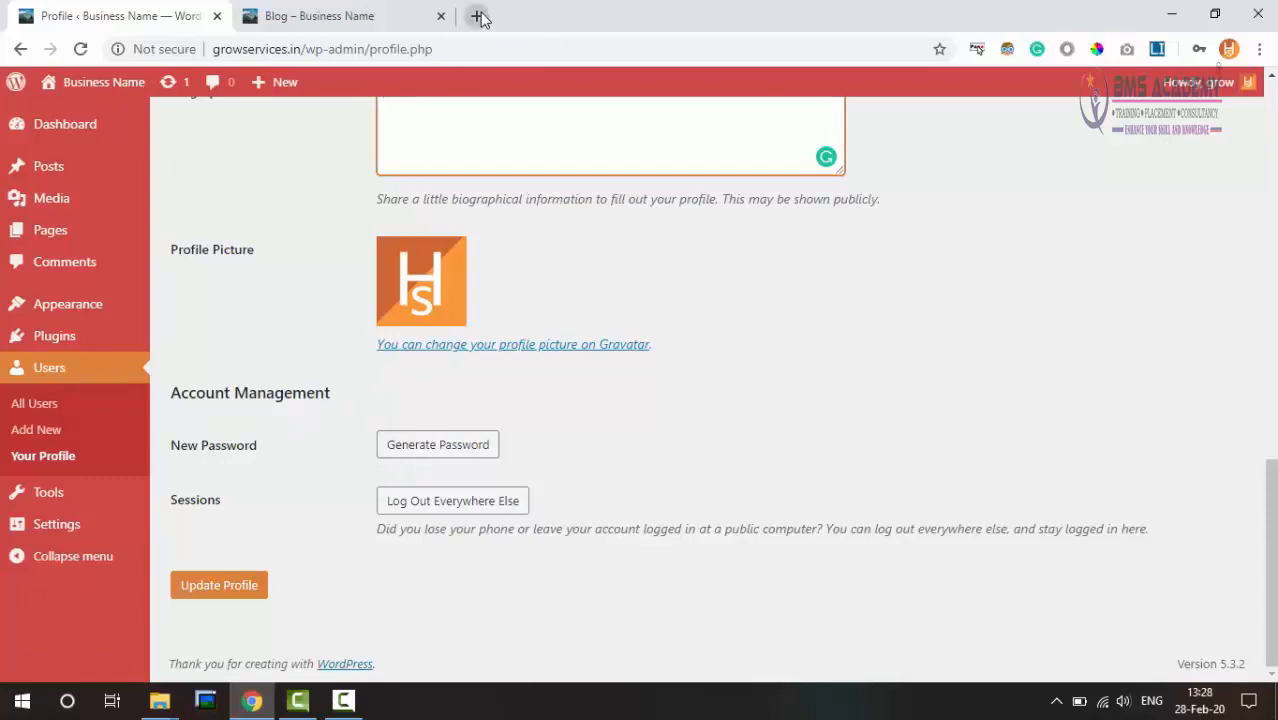
Open the WordPress login page at growservices.in/wp-admin in a new incognito window
{"action": "key", "text": "ctrl+shift+n"}
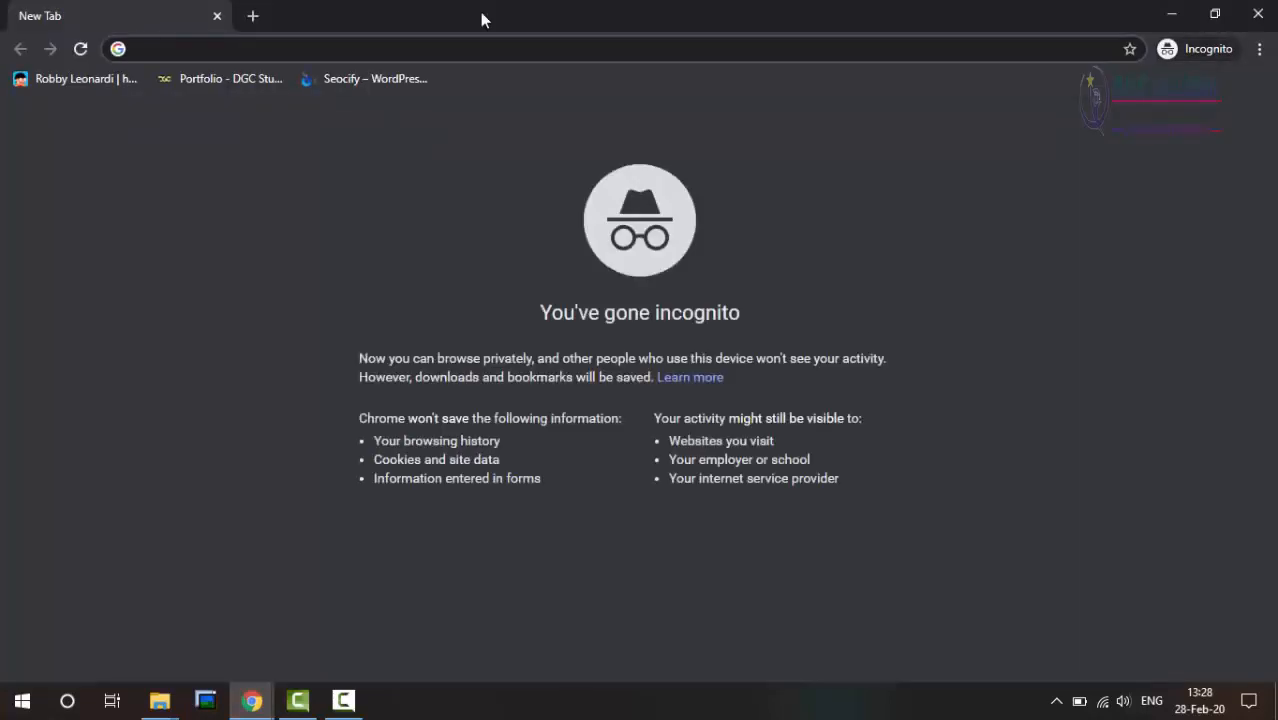
{"action": "type", "text": "growservices.in"}
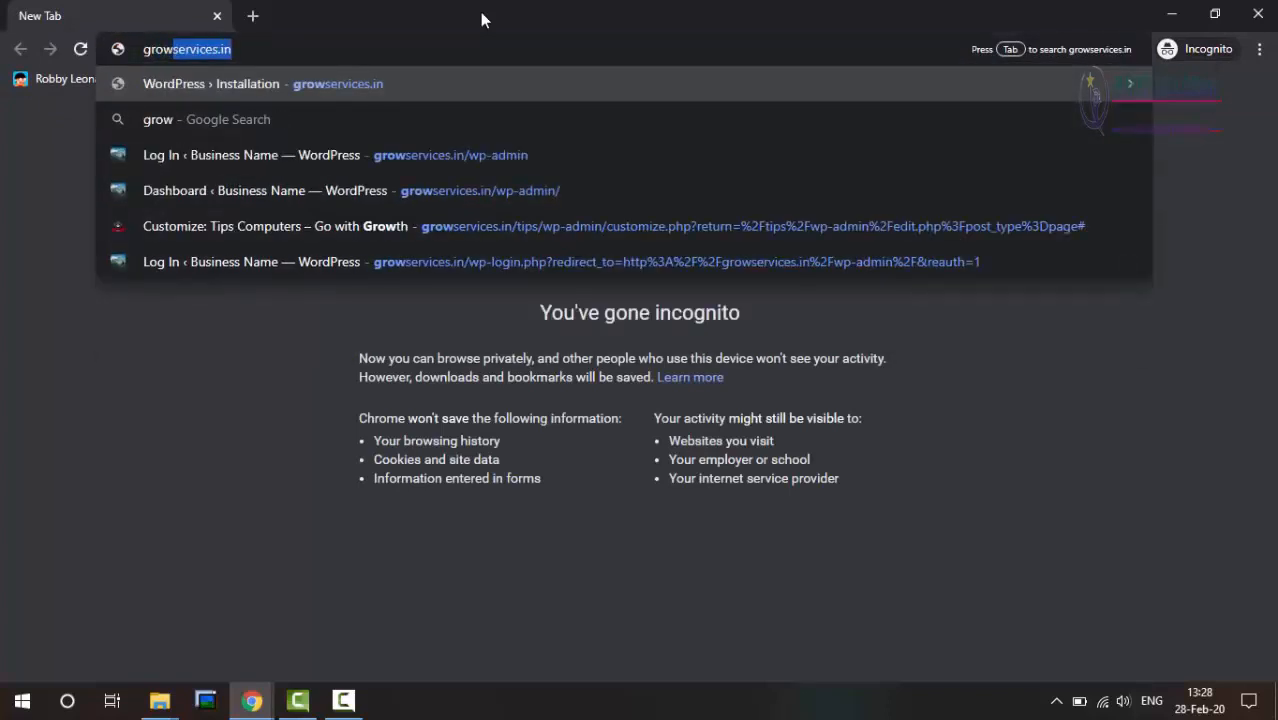
{"action": "key", "text": "Down"}
{"action": "key", "text": "Down"}
{"action": "key", "text": "Return"}
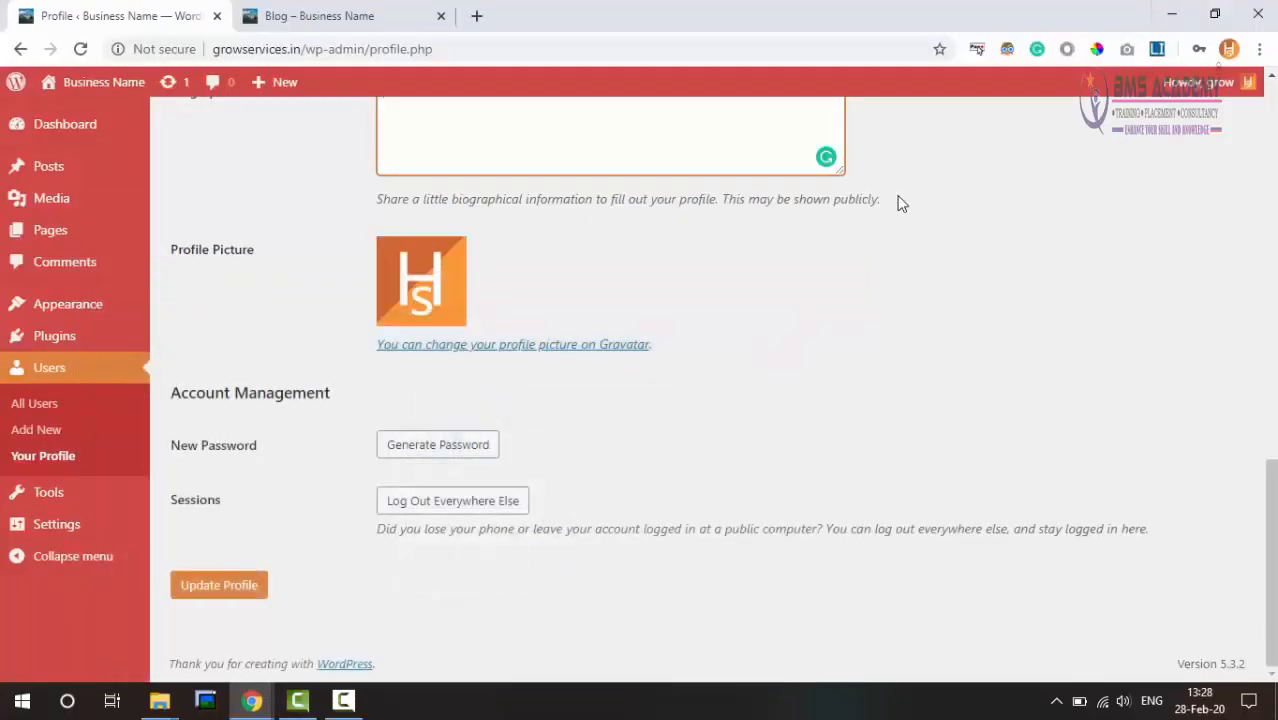
Compare the incognito login form with the profile's username, email and New Password settings, and examine the Sessions option
{"action": "scroll", "coordinate": [880, 175], "scroll_direction": "up", "scroll_amount": 8}
{"action": "scroll", "coordinate": [877, 175], "scroll_direction": "down", "scroll_amount": 4}
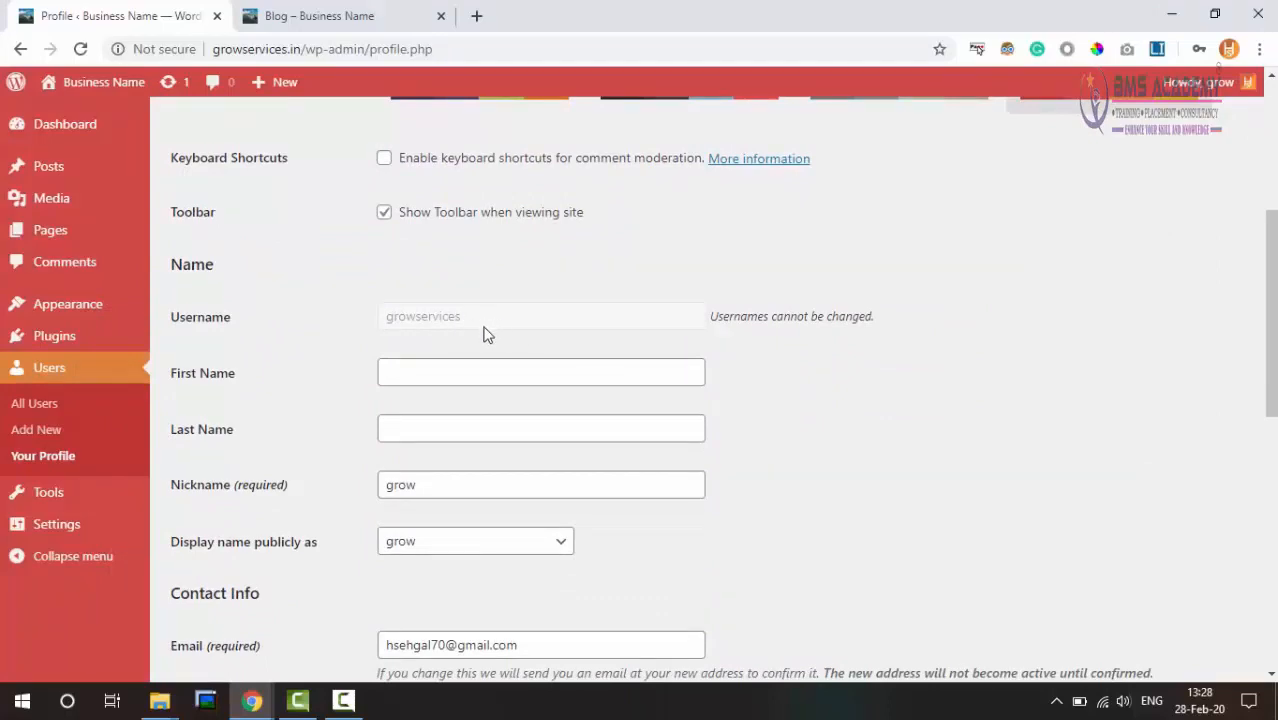
{"action": "key", "text": "alt+Tab"}
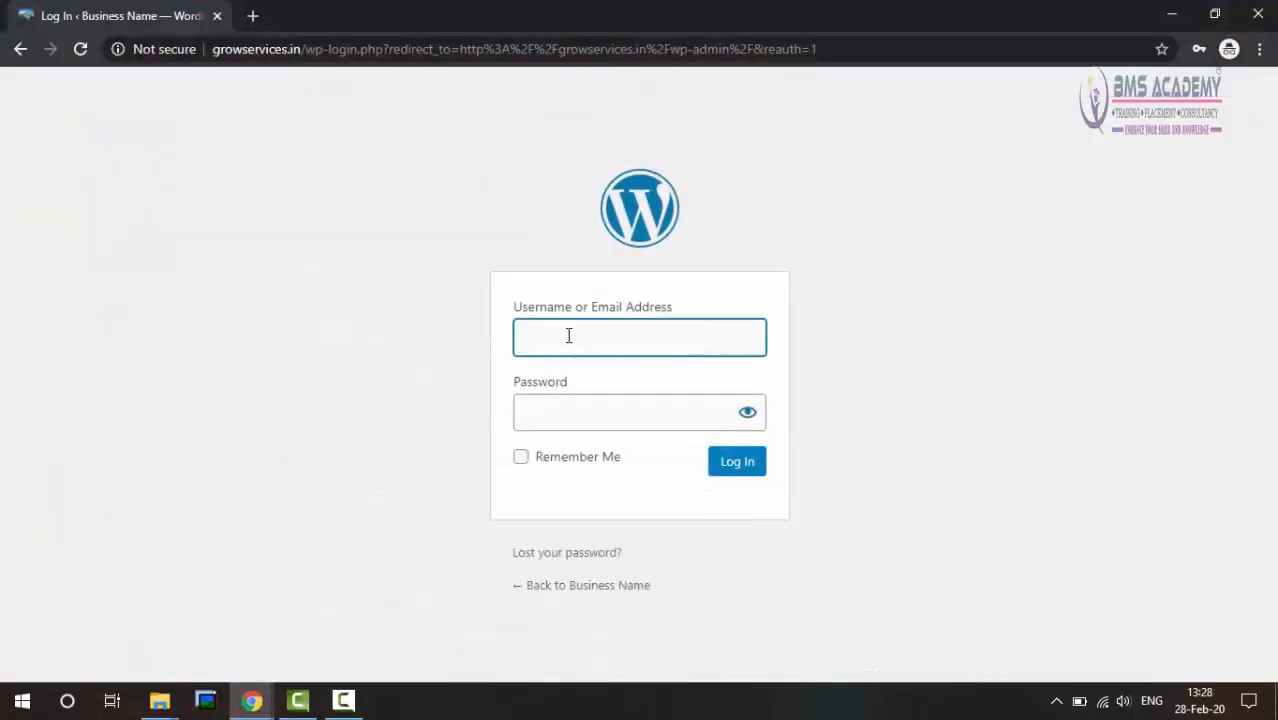
{"action": "key", "text": "alt+Tab"}
{"action": "scroll", "coordinate": [485, 439], "scroll_direction": "down", "scroll_amount": 5}
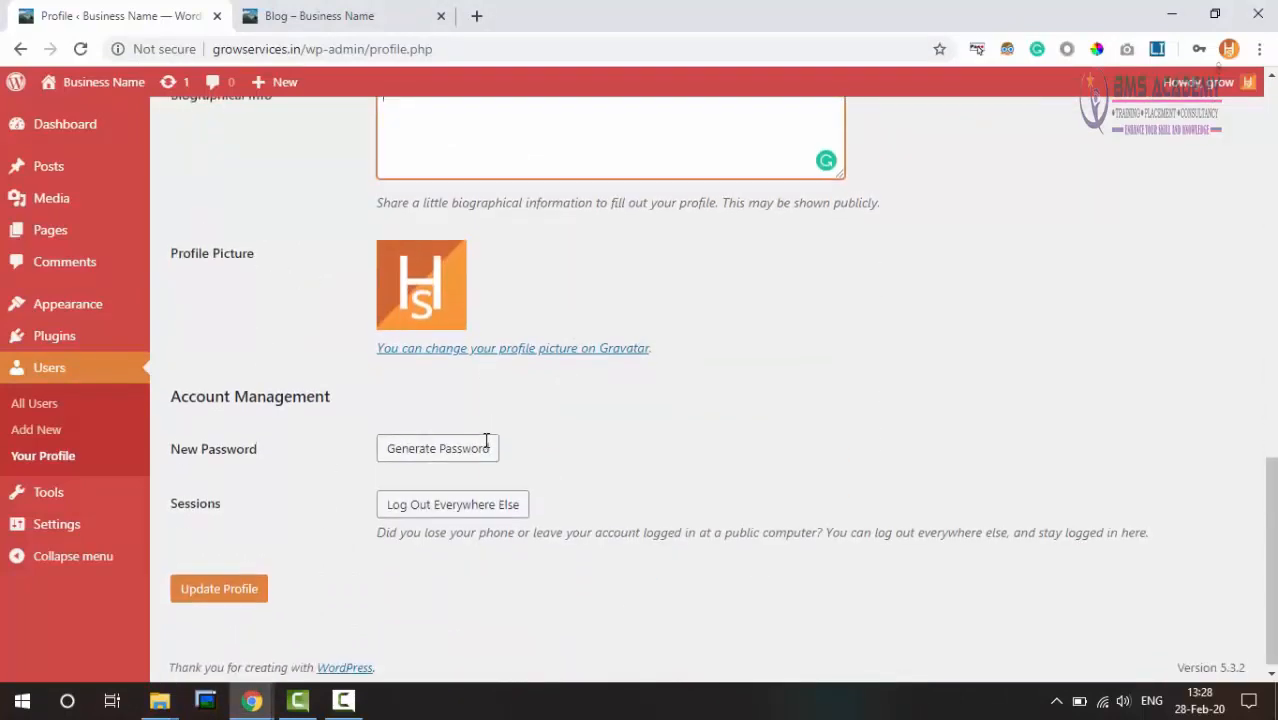
{"action": "scroll", "coordinate": [486, 440], "scroll_direction": "up", "scroll_amount": 1}
{"action": "key", "text": "alt+Tab"}
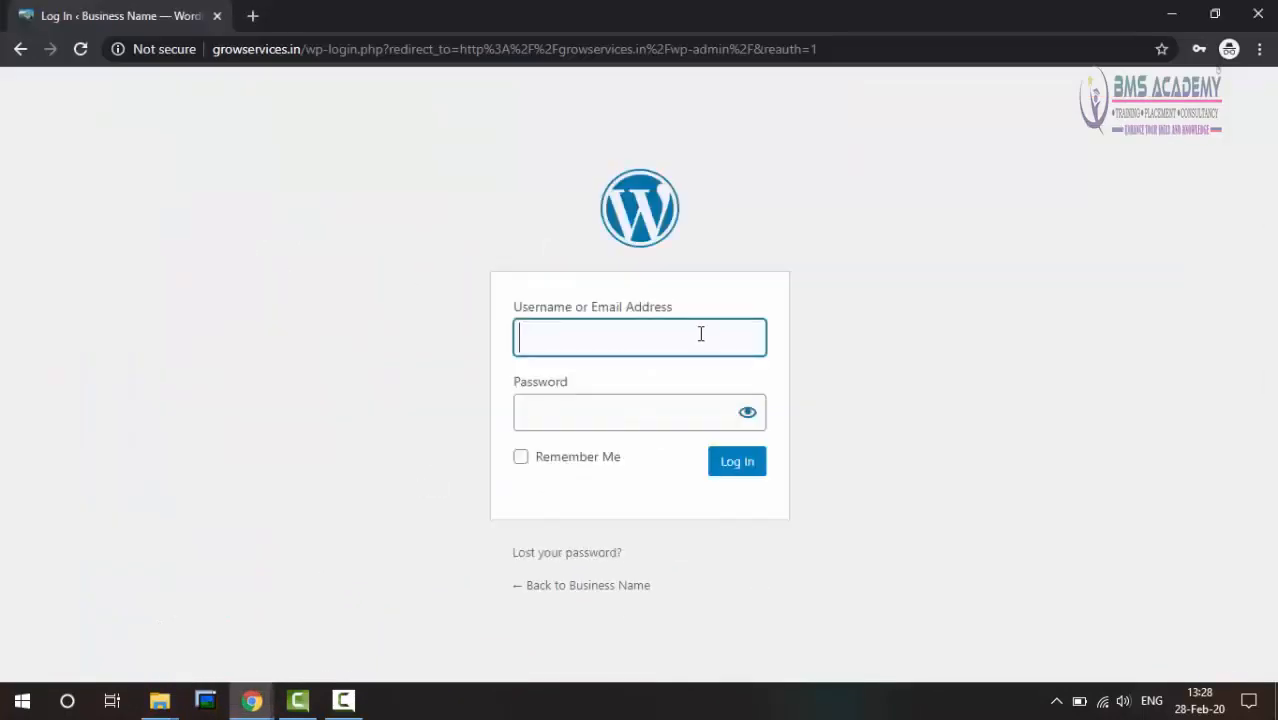
{"action": "key", "text": "alt+Tab"}
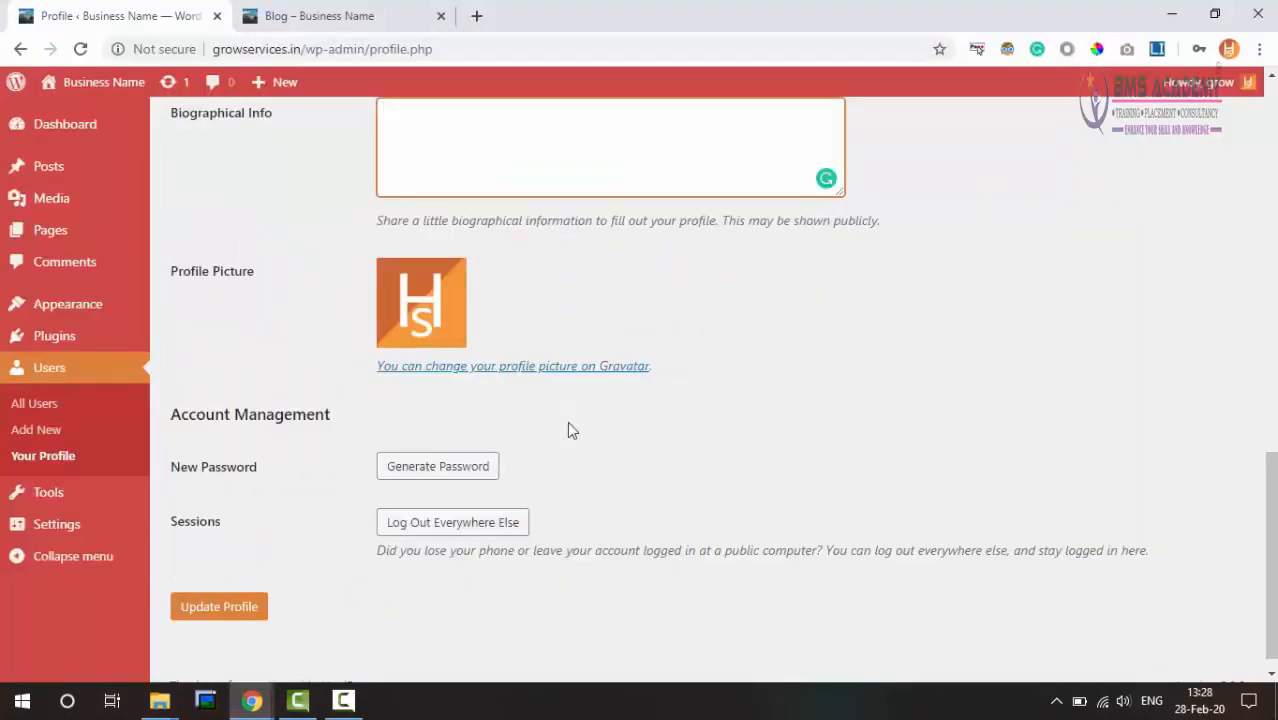
{"action": "scroll", "coordinate": [756, 422], "scroll_direction": "down", "scroll_amount": 1}
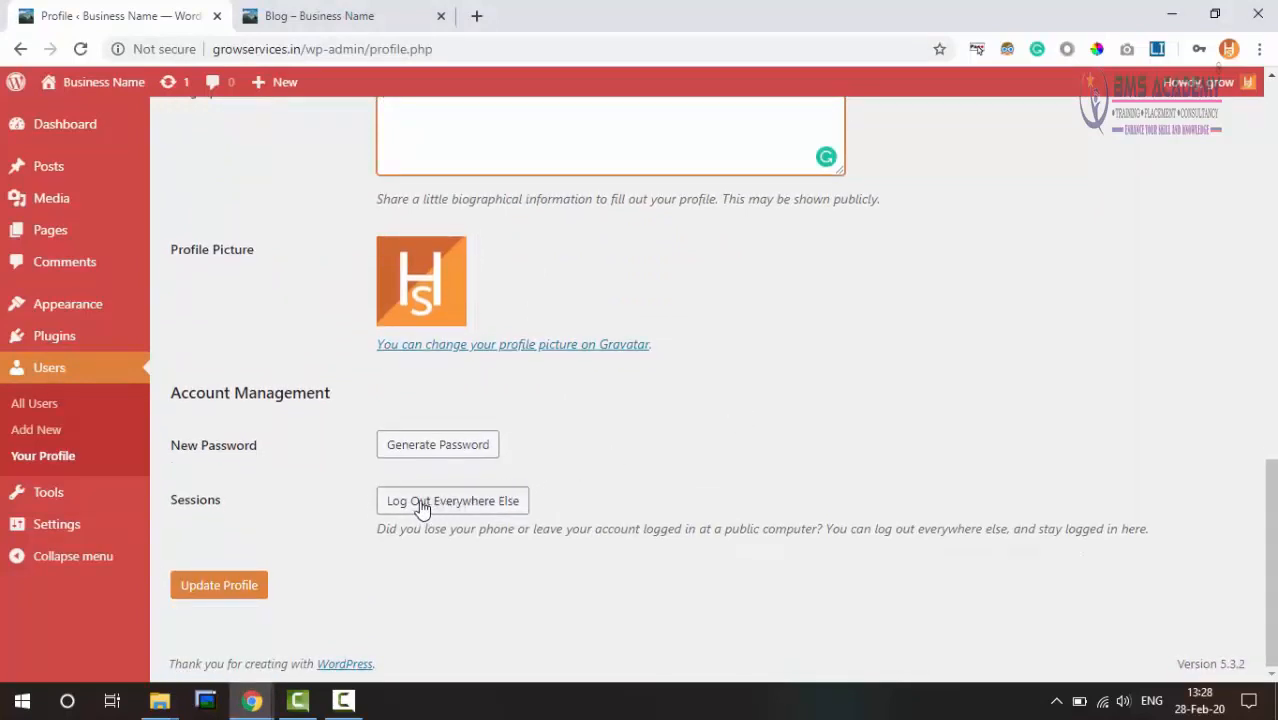
{"action": "mouse_move", "coordinate": [1198, 88]}
Set the admin color scheme to Default, update the profile and close the Blog tab
{"action": "scroll", "coordinate": [720, 407], "scroll_direction": "up", "scroll_amount": 11}
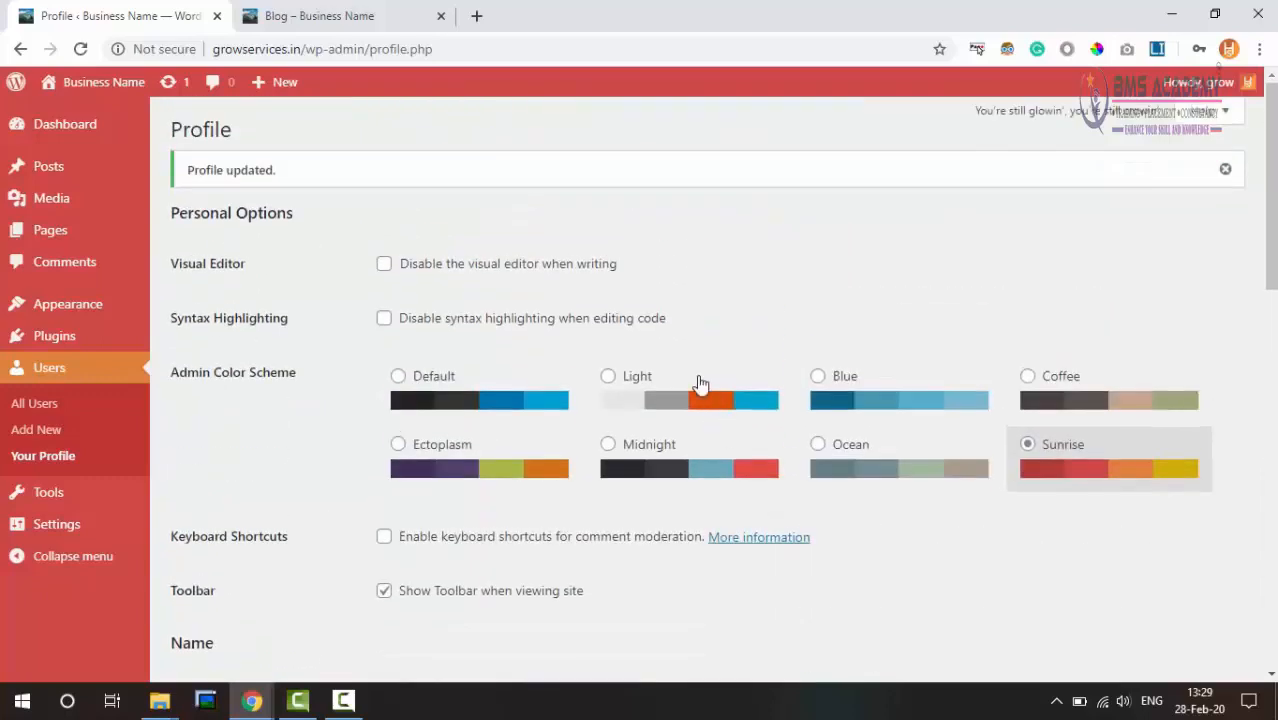
{"action": "left_click", "coordinate": [420, 385]}
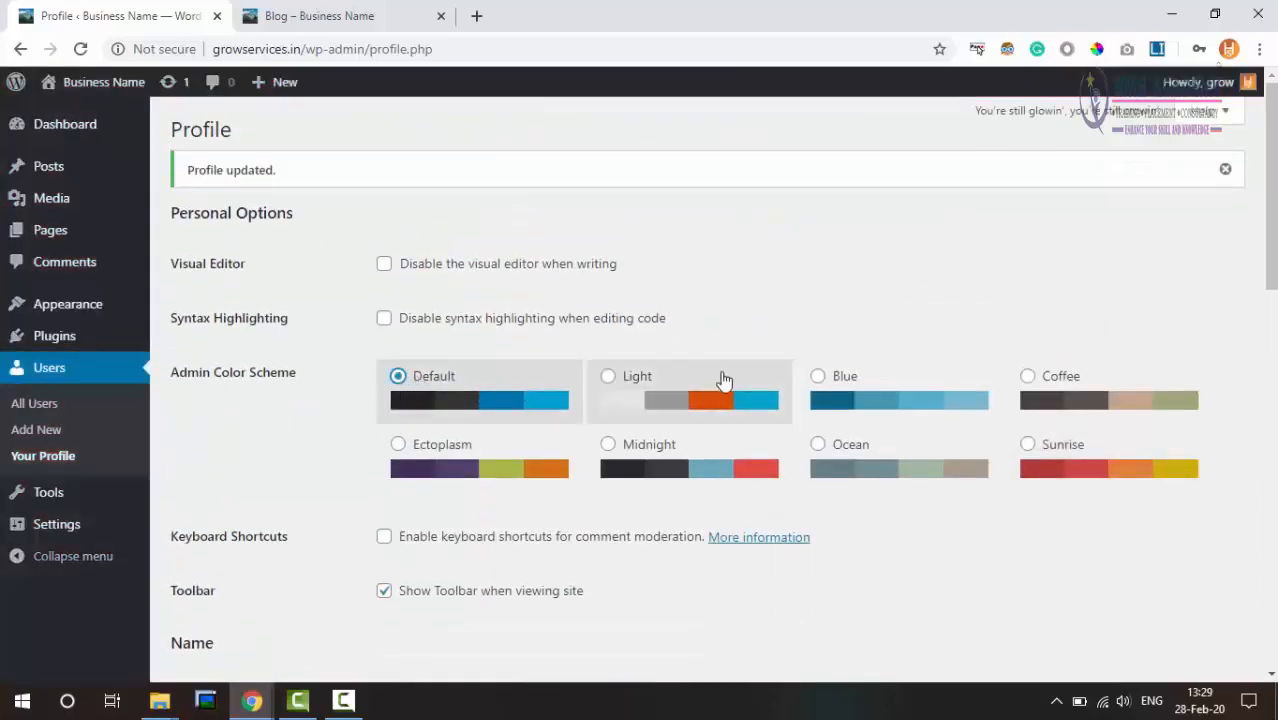
{"action": "scroll", "coordinate": [724, 380], "scroll_direction": "down", "scroll_amount": 10}
{"action": "left_click", "coordinate": [228, 585]}
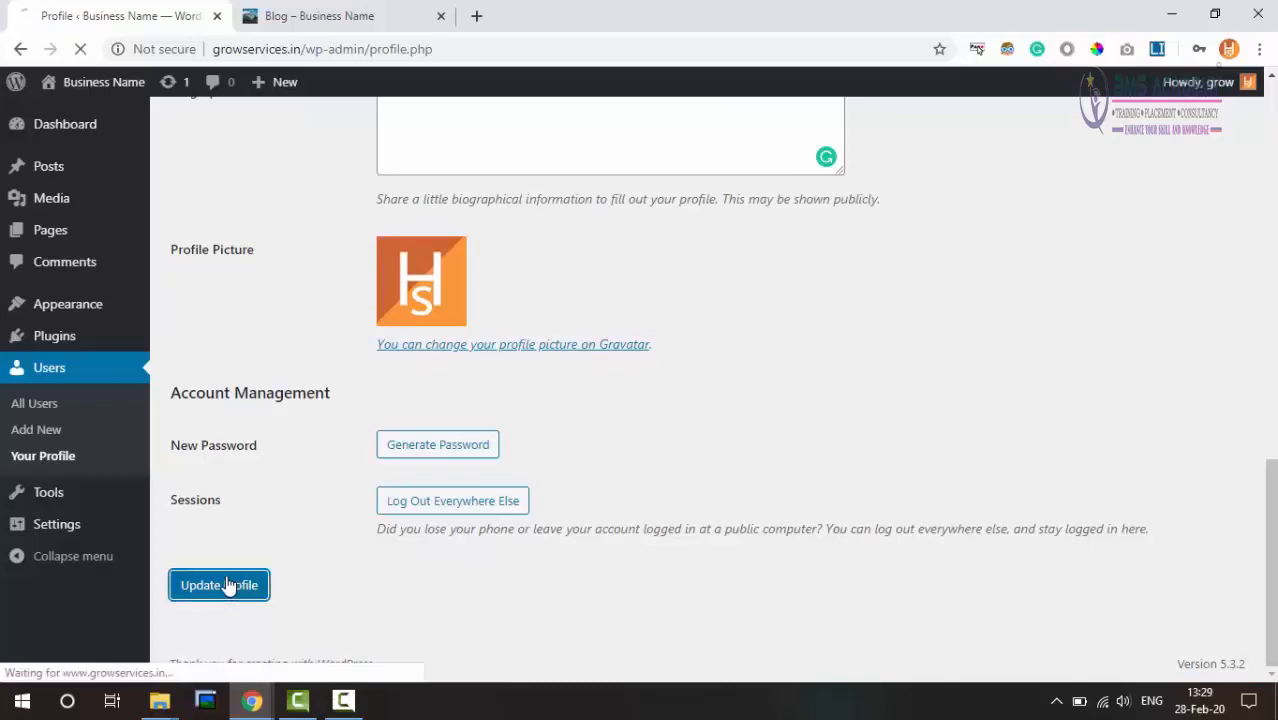
{"action": "left_click", "coordinate": [441, 17]}
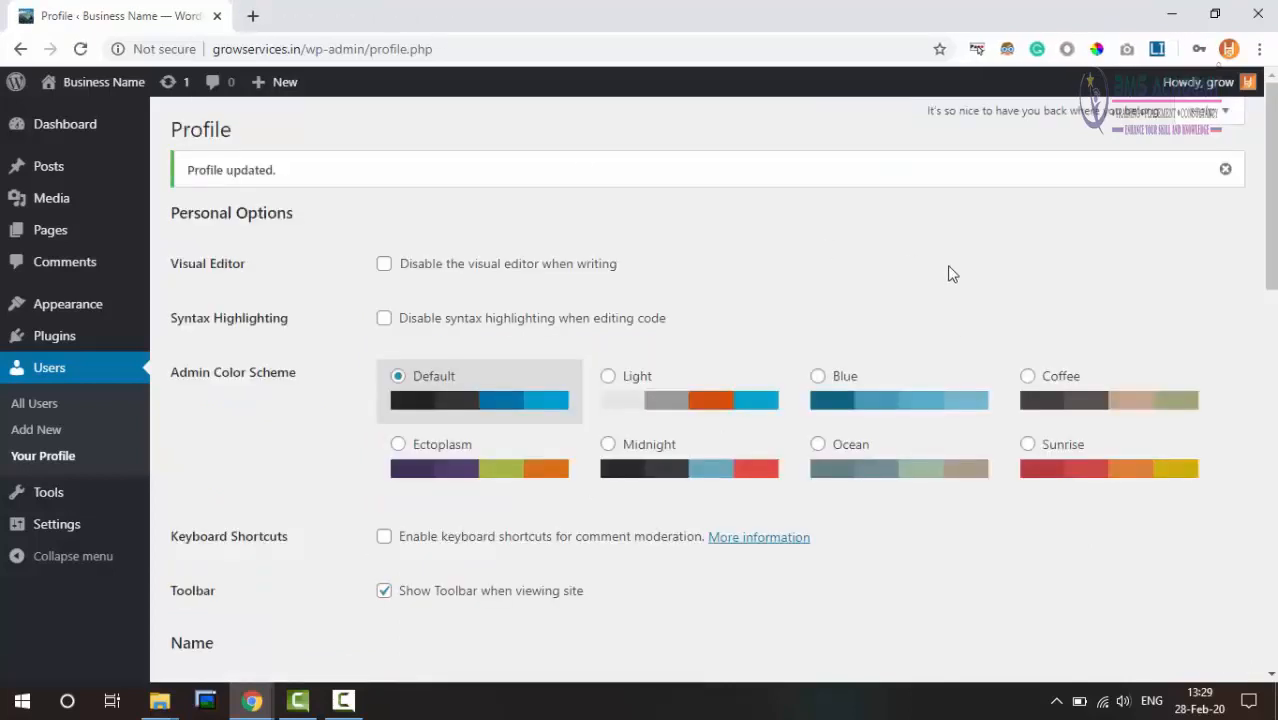